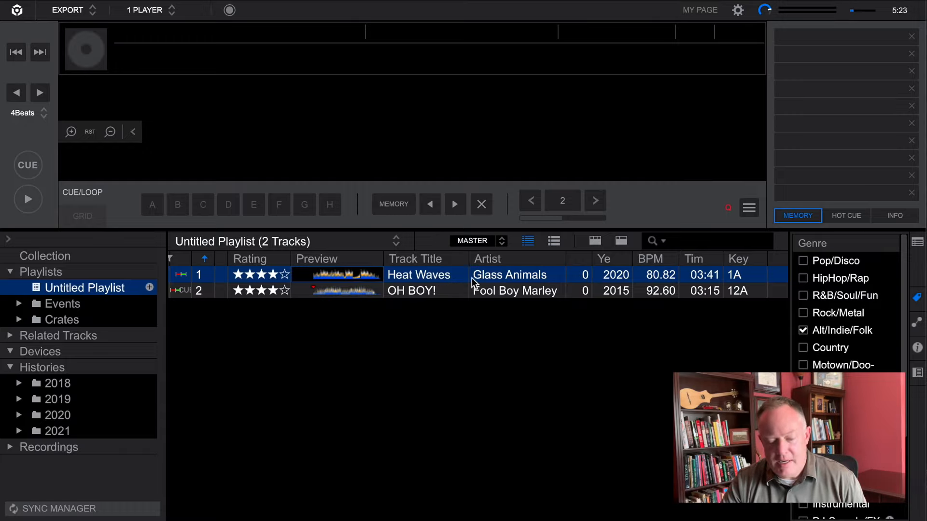
Check the track analysis preferences and analyze Heat Waves for BPM/Grid, KEY and Phrase with a BPM range of 70-180.
left_click(737, 11)
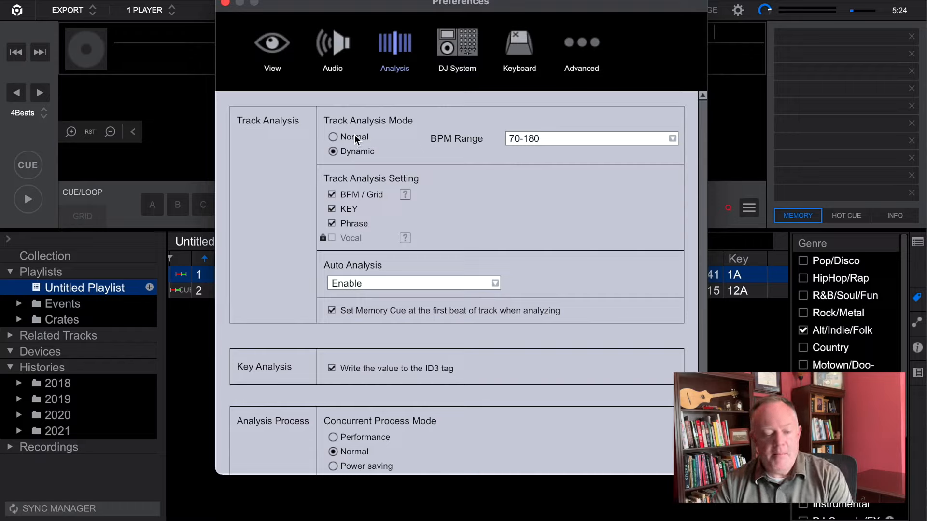
left_click(225, 4)
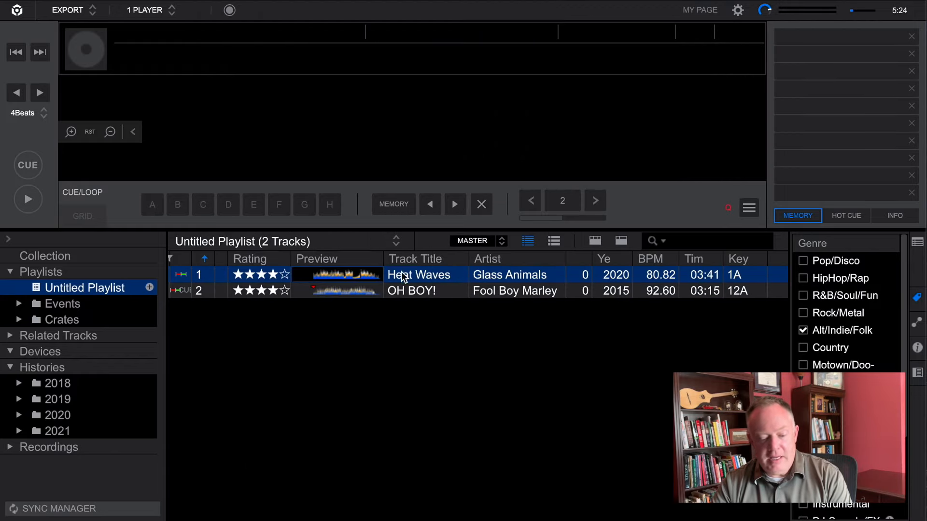
right_click(441, 276)
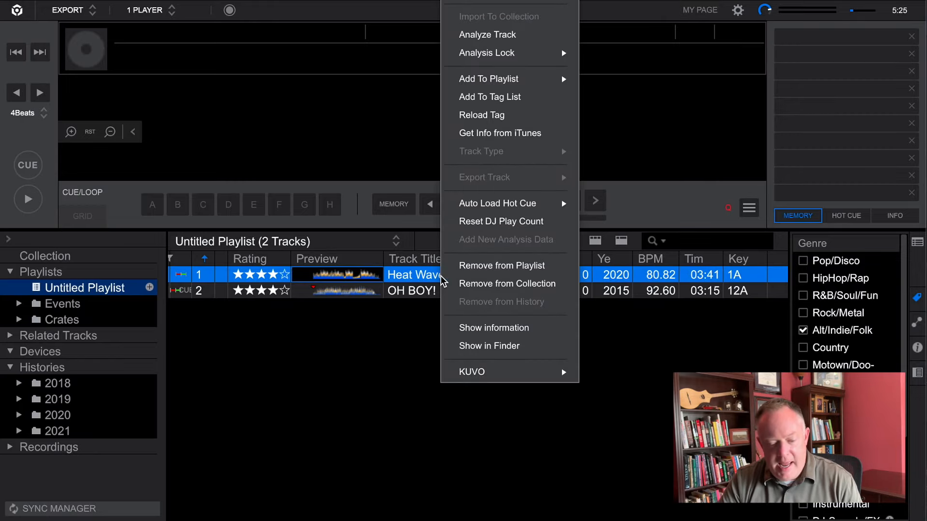
left_click(508, 36)
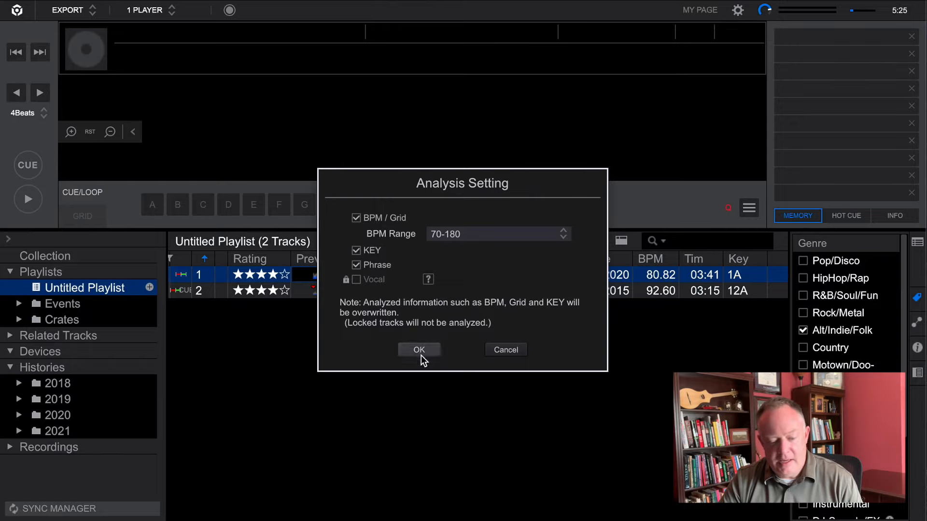
left_click(408, 351)
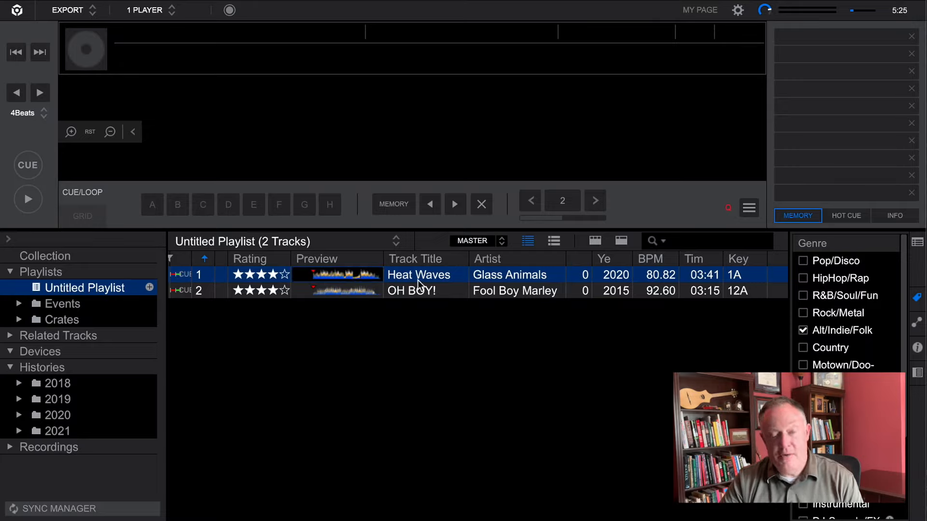
Load Heat Waves into the player and examine the beat grid against the opening beats of the waveform.
double_click(431, 271)
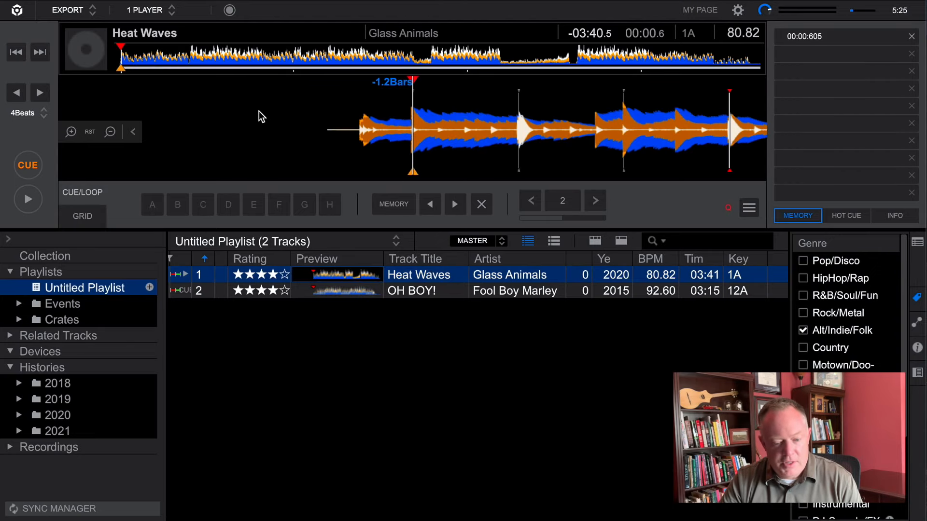
left_click_drag(437, 147, 285, 130)
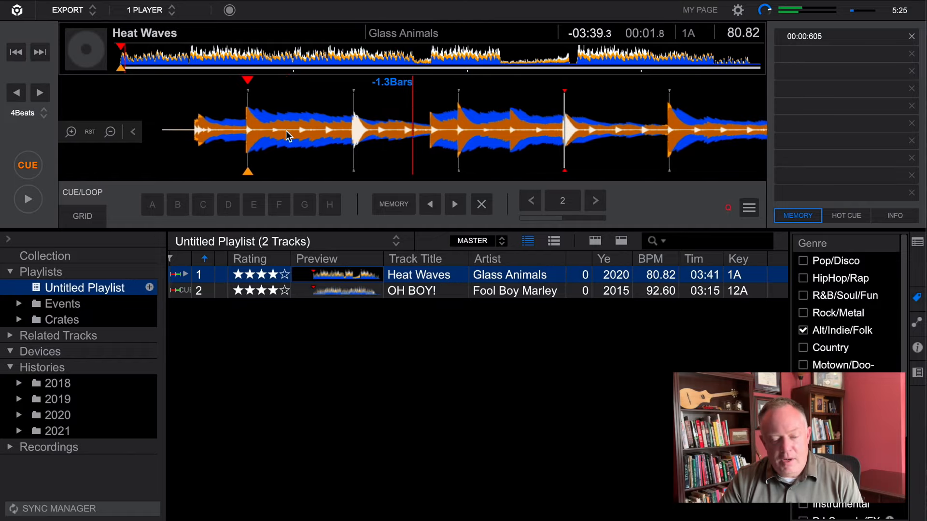
left_click_drag(444, 123, 659, 156)
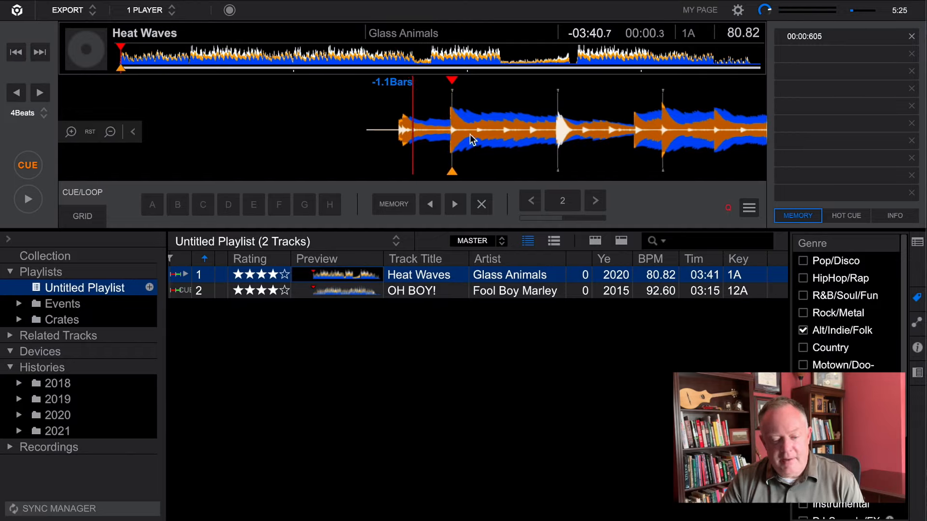
left_click_drag(499, 142, 510, 143)
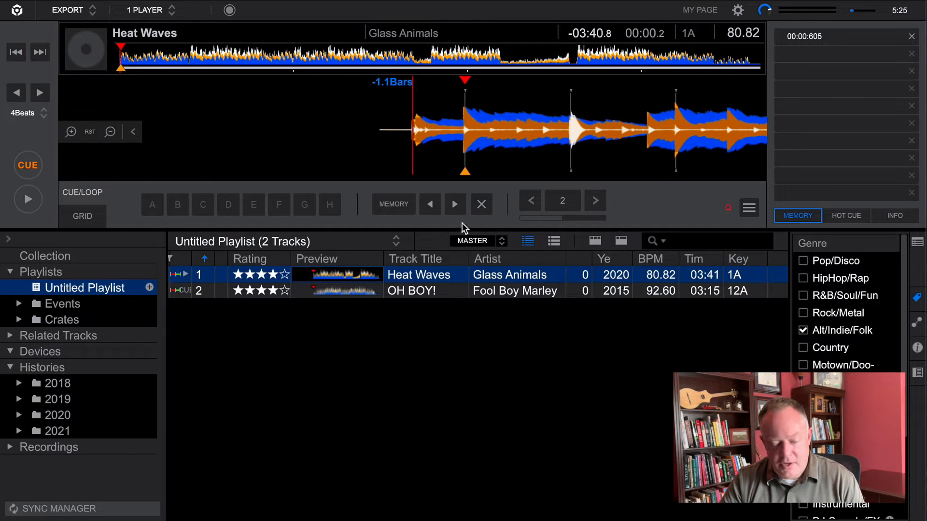
Raise the system volume and play the opening bars of Heat Waves to check the downbeat markers by ear.
key("XF86AudioRaiseVolume")
key("XF86AudioRaiseVolume")
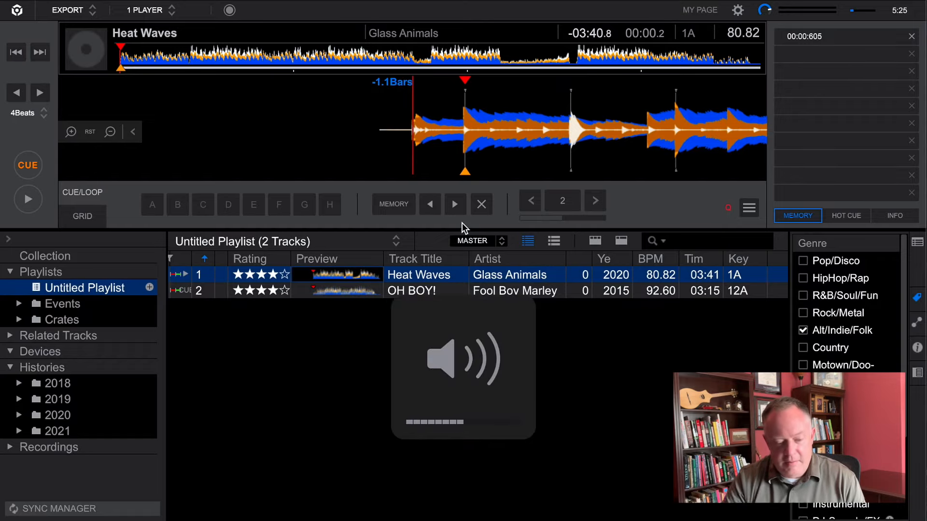
left_click(30, 198)
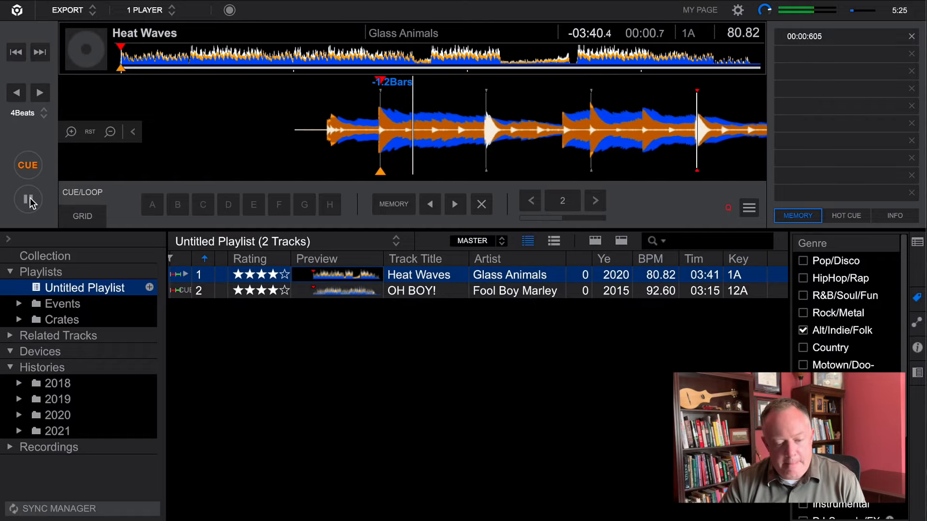
left_click_drag(224, 143, 486, 133)
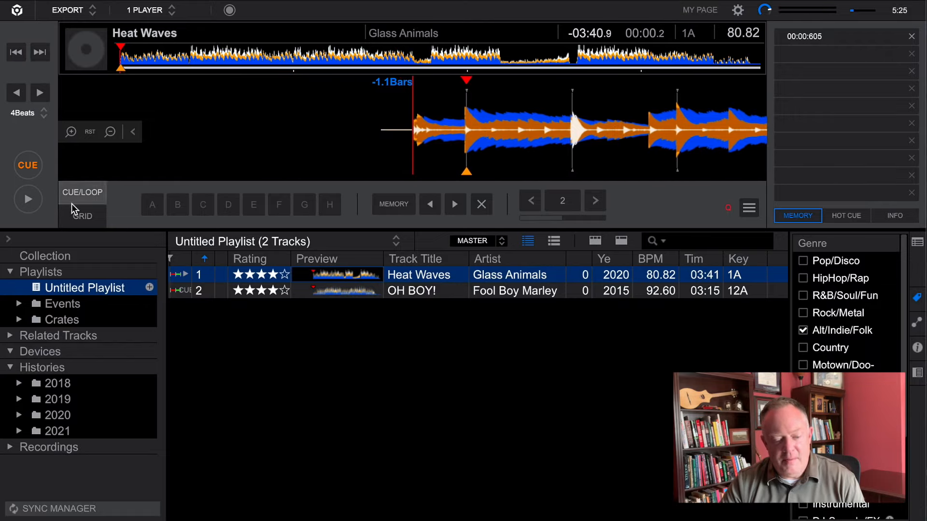
left_click(30, 199)
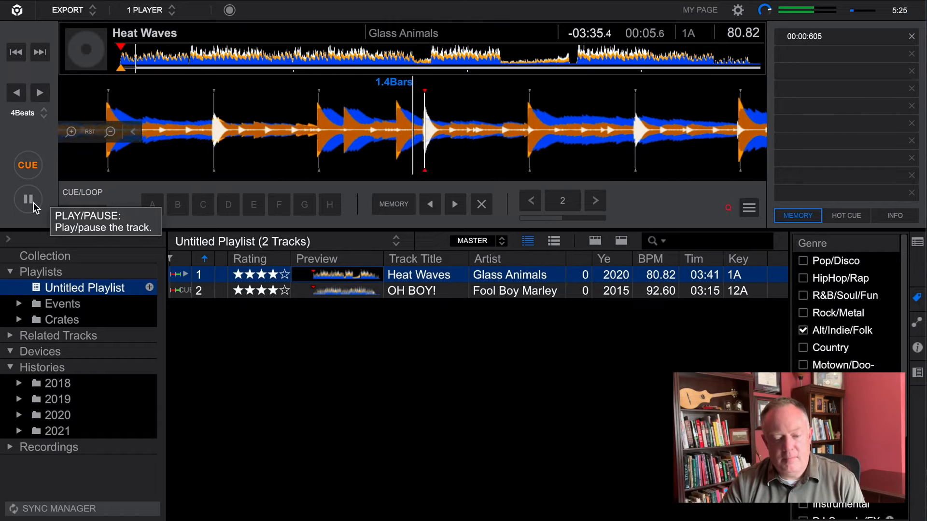
left_click(33, 203)
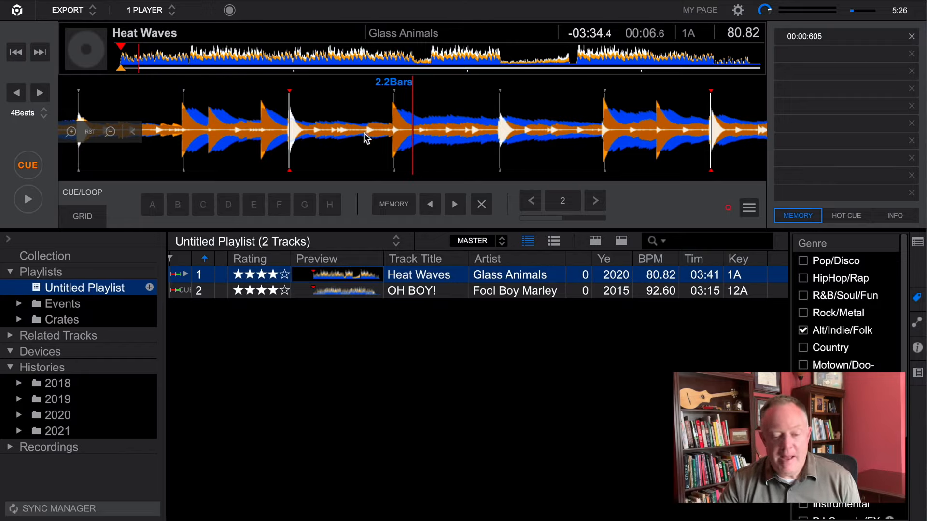
Return to the start of the track and compare the pickup note and first beats with the grid's downbeat markers.
left_click_drag(364, 133, 883, 157)
left_click_drag(413, 97, 721, 128)
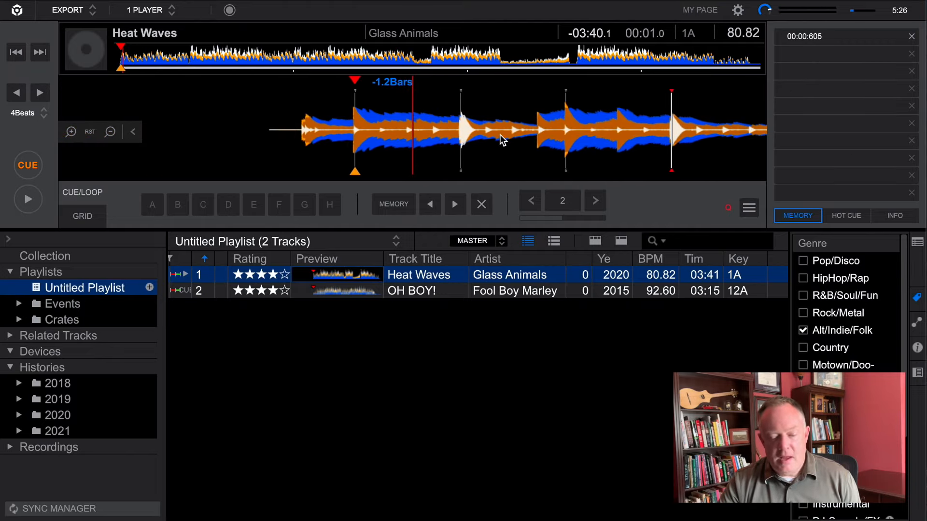
left_click_drag(538, 140, 555, 145)
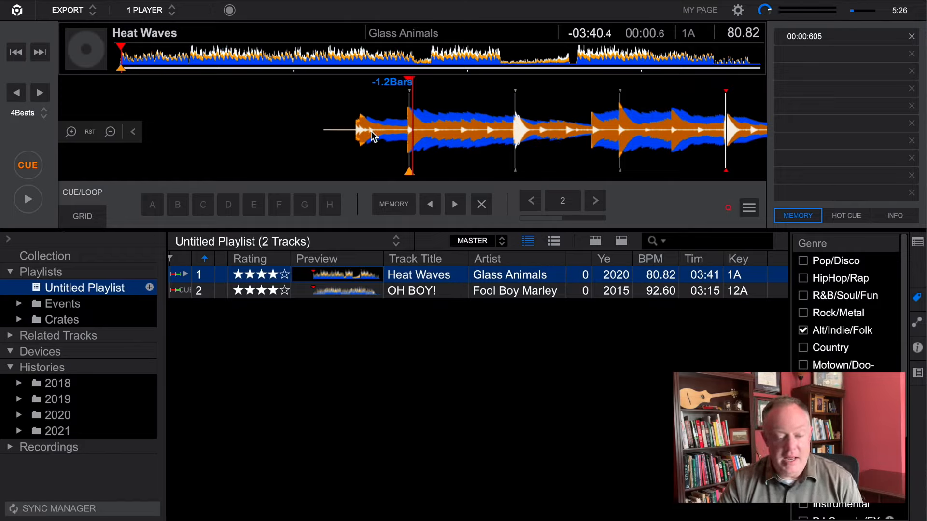
left_click_drag(582, 142, 448, 141)
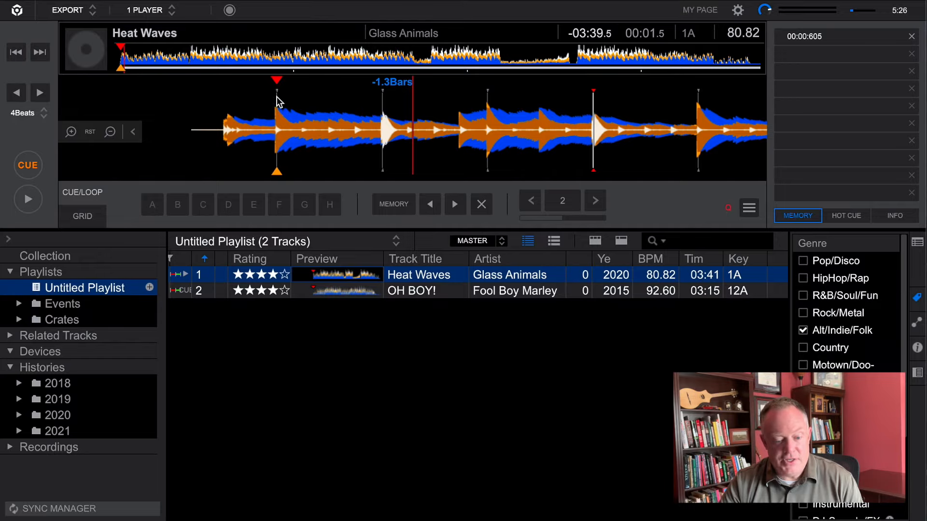
left_click_drag(401, 132, 515, 140)
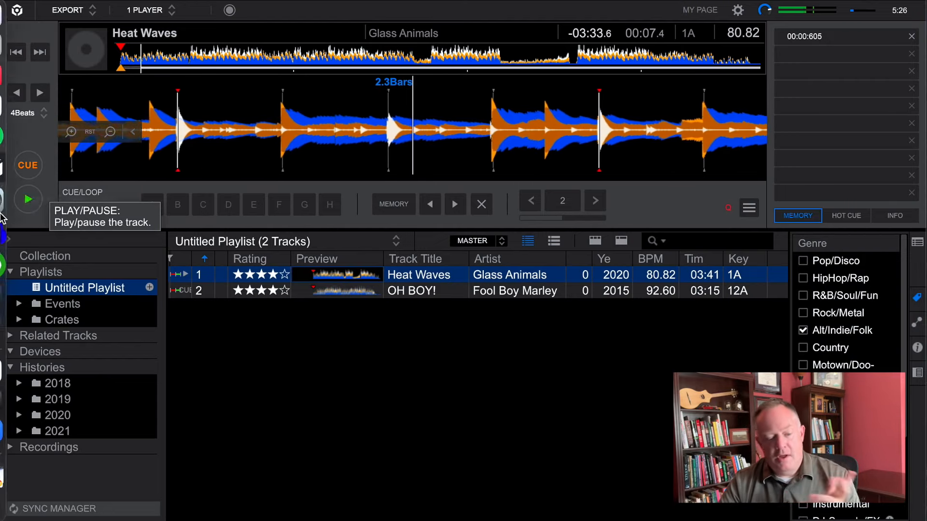
Pause playback and line up the playhead with the first true downbeat near the start, at about 0.5 seconds.
left_click(25, 196)
left_click_drag(392, 147, 694, 145)
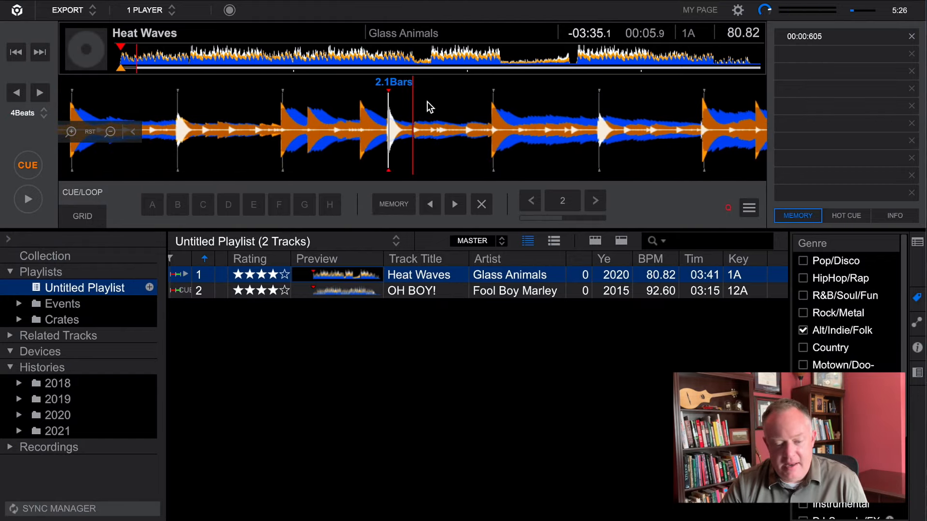
left_click_drag(421, 102, 631, 145)
left_click_drag(340, 129, 570, 160)
left_click_drag(386, 127, 616, 148)
mouse_move(447, 124)
left_mouse_down()
mouse_move(509, 132)
mouse_move(412, 133)
left_mouse_up()
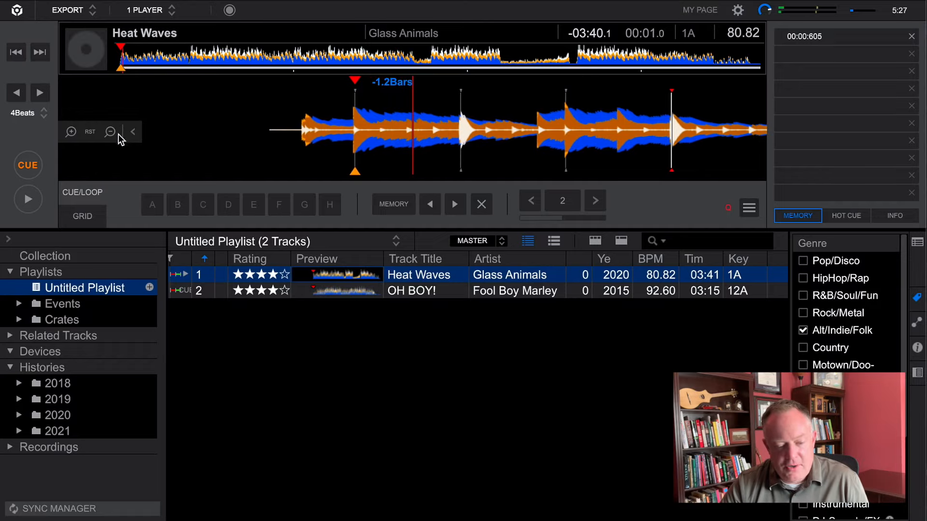
left_click(71, 134)
left_click(71, 135)
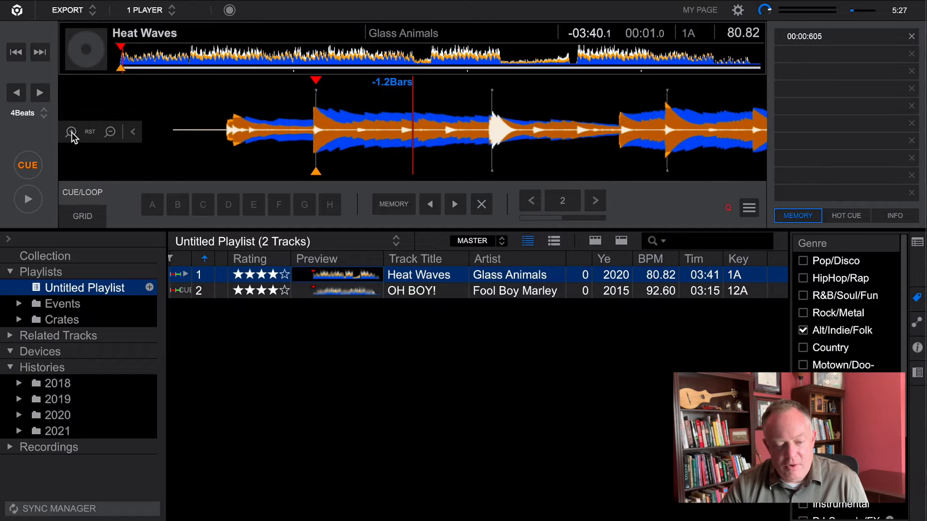
left_click_drag(321, 143, 405, 145)
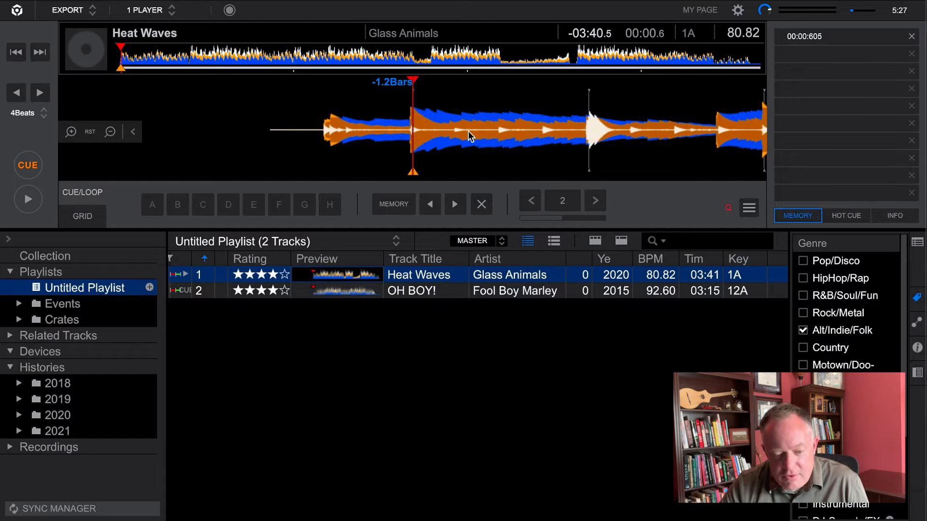
key("space")
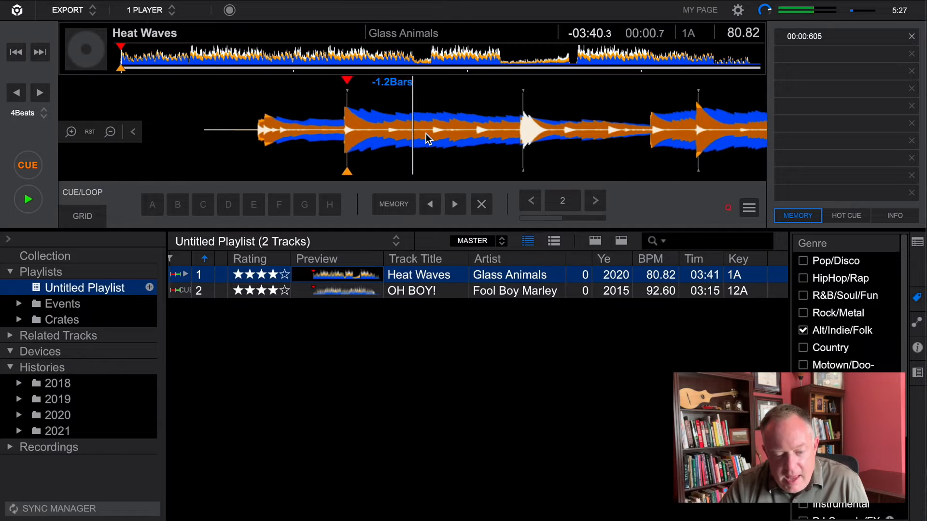
left_click_drag(545, 145, 654, 157)
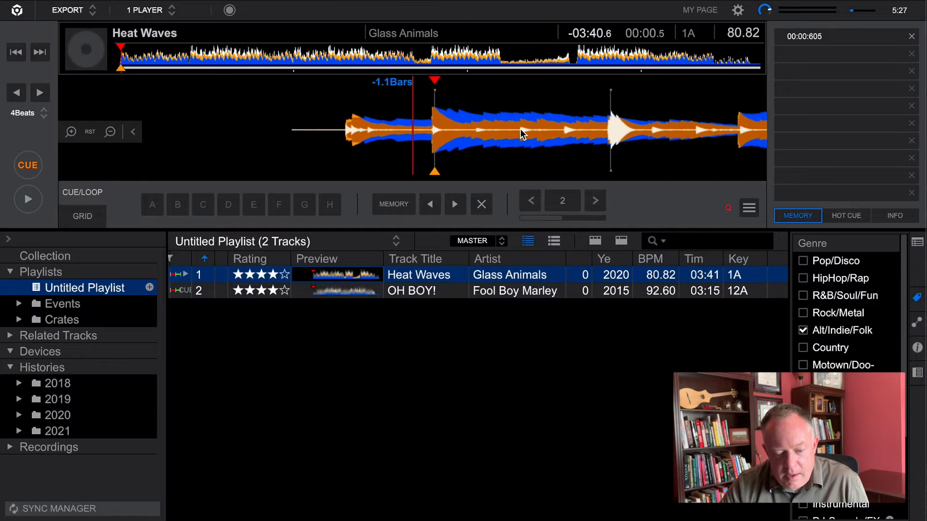
left_click_drag(520, 129, 501, 132)
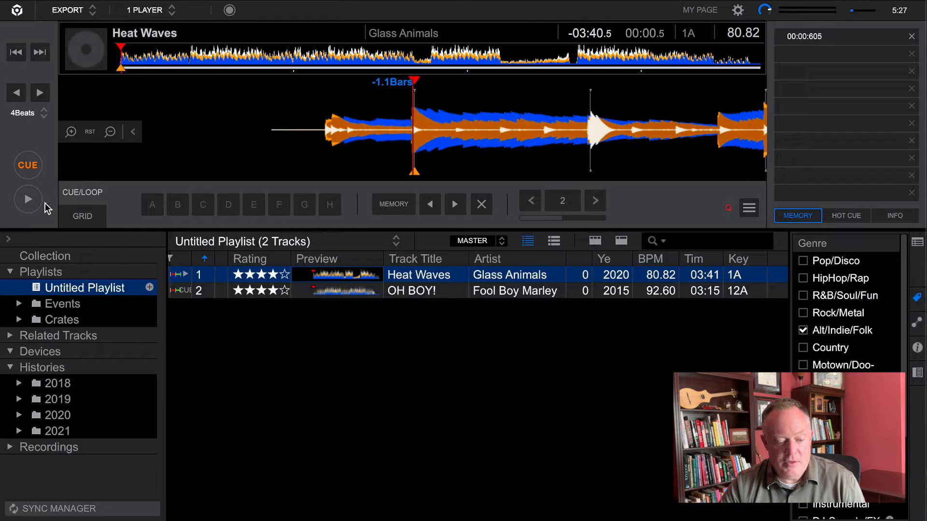
Edit the beat grid so the playhead position becomes the first beat of the bar, and return to the cue/loop controls.
left_click(81, 218)
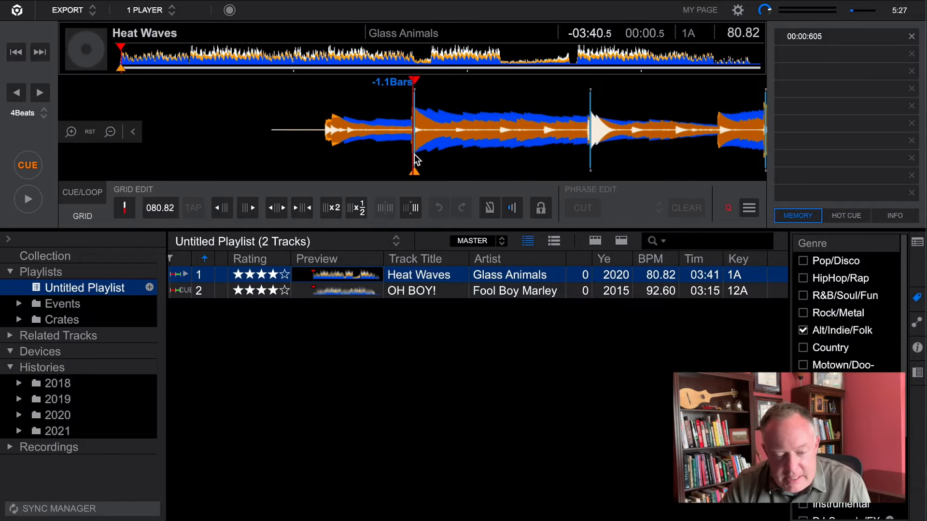
left_click(128, 214)
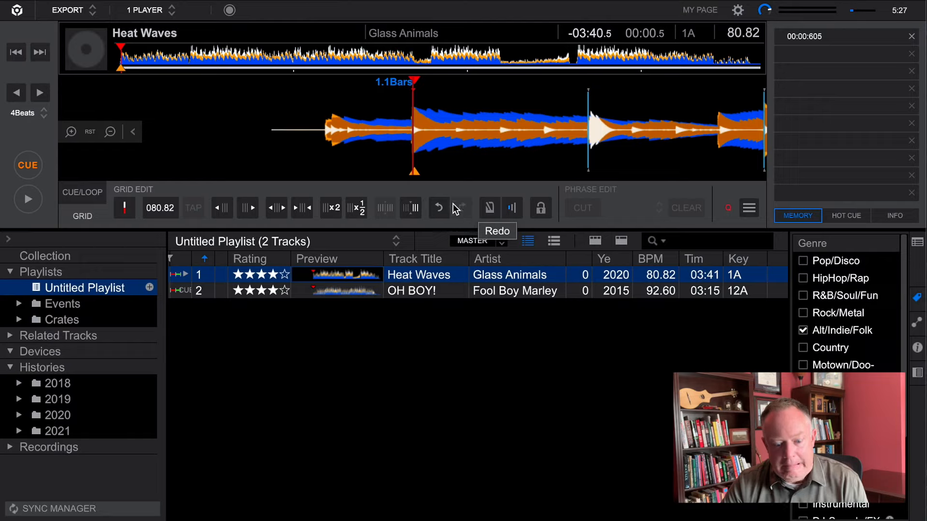
left_click(88, 194)
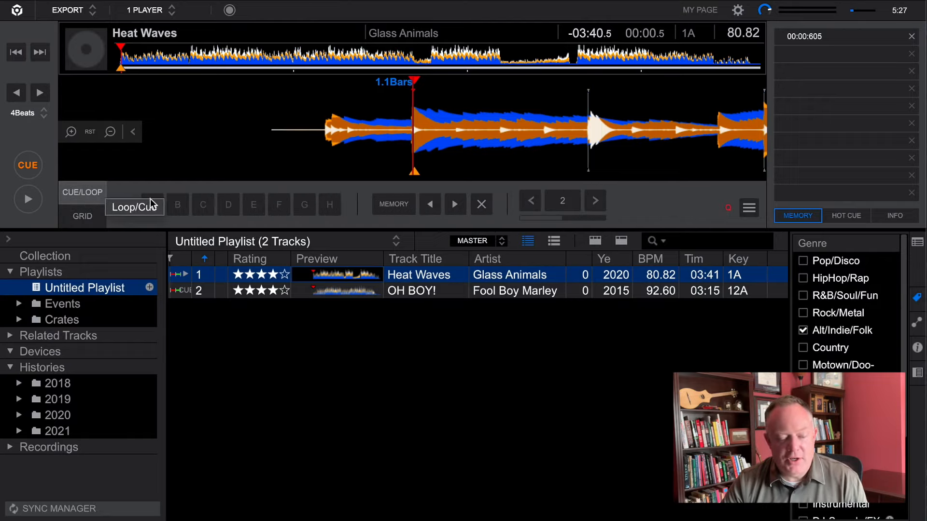
Play the opening bars from the start of the track to check the corrected downbeat markers.
left_click(111, 132)
left_click(110, 132)
left_click(110, 133)
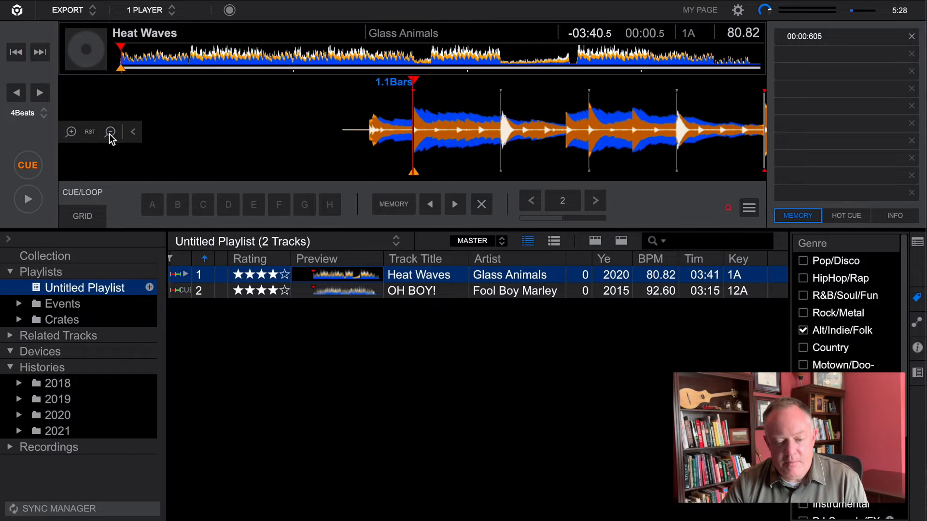
left_click(110, 132)
mouse_move(470, 129)
left_mouse_down()
mouse_move(463, 129)
mouse_move(485, 129)
left_mouse_up()
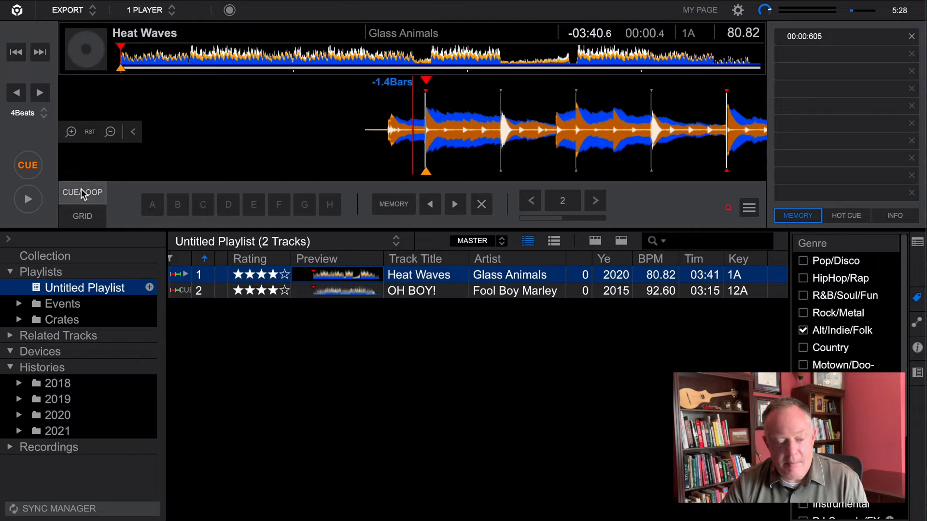
left_click(27, 200)
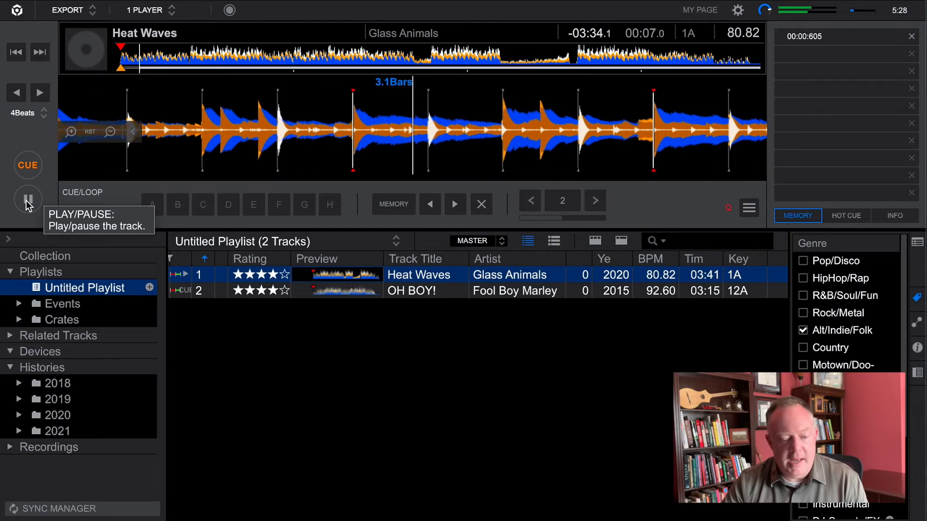
left_click(26, 200)
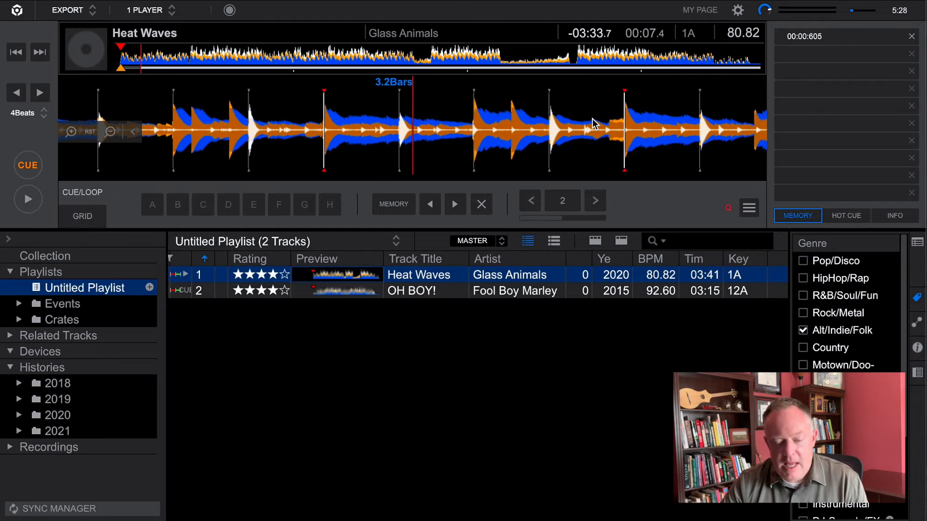
left_click(592, 124)
left_click(29, 200)
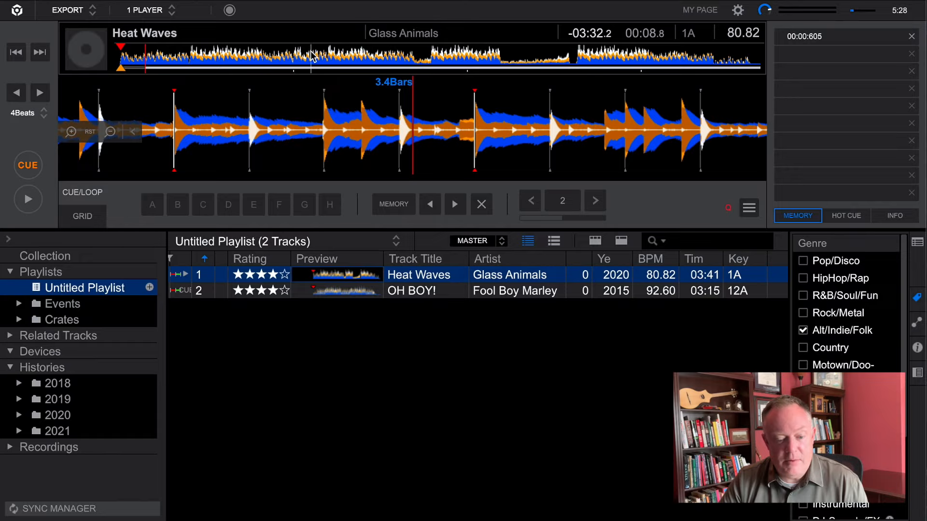
Check the downbeat markers around 22 to 29 seconds of Heat Waves by playing a short passage and scanning the waveform.
left_click(185, 60)
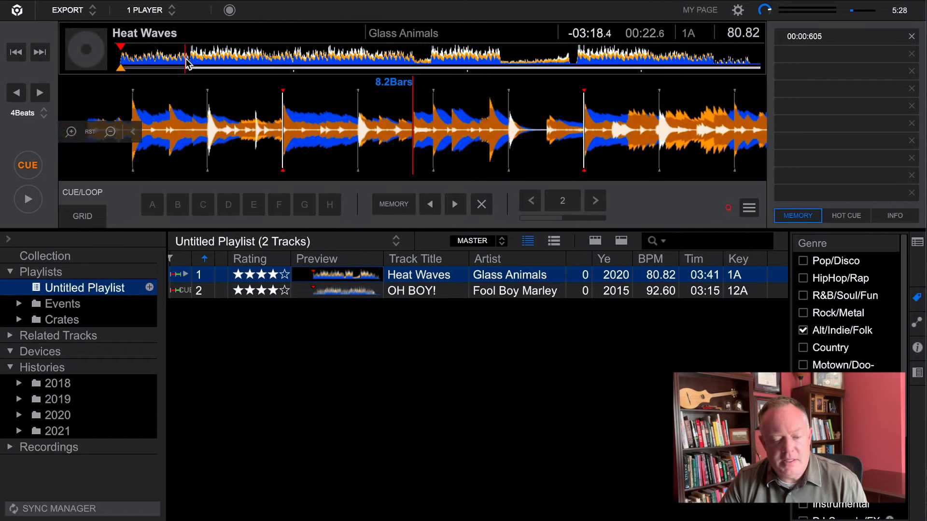
left_click_drag(632, 150, 595, 145)
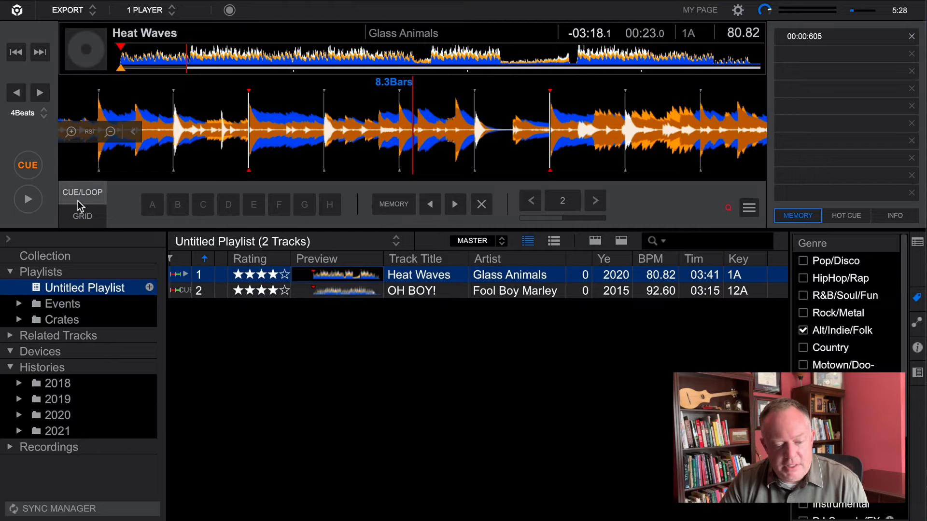
left_click(32, 201)
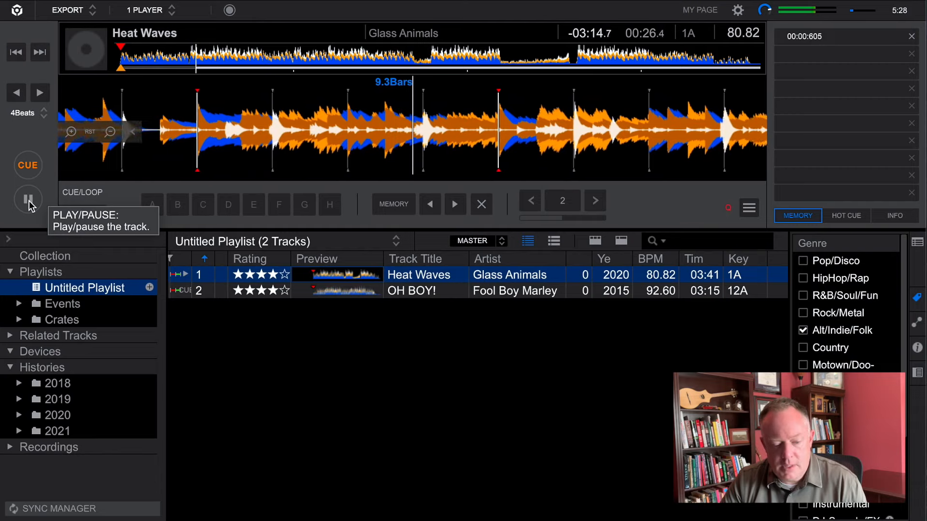
left_click(29, 200)
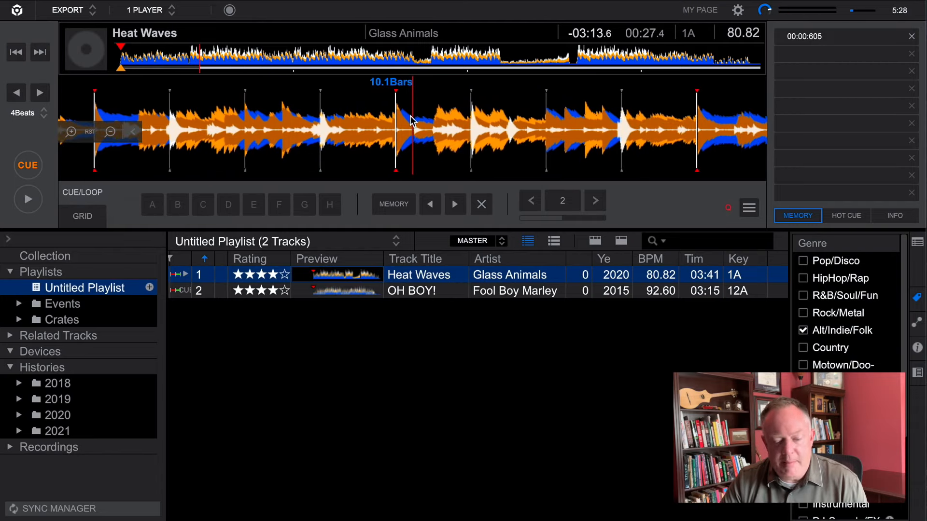
left_click_drag(401, 125, 239, 123)
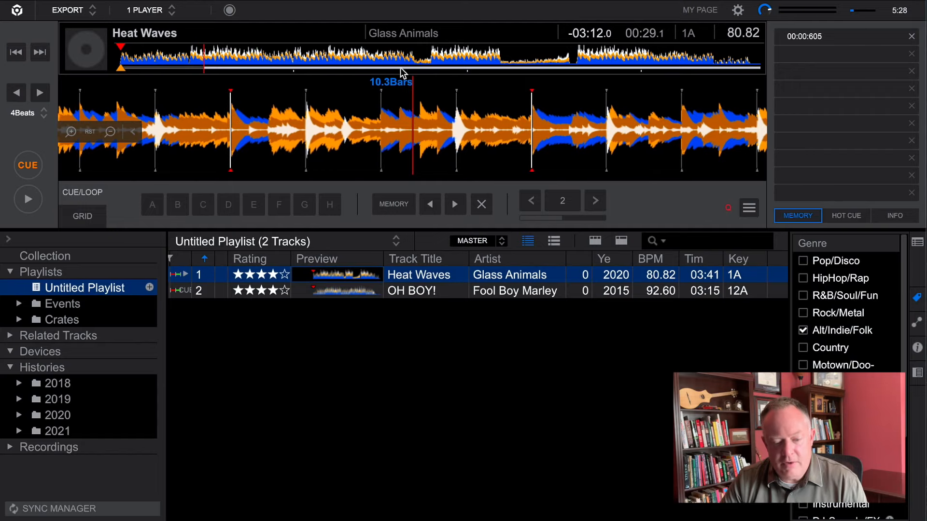
Jump to about 3:00 in Heat Waves and play a few bars to check the beat grid near the track's end.
left_click(654, 61)
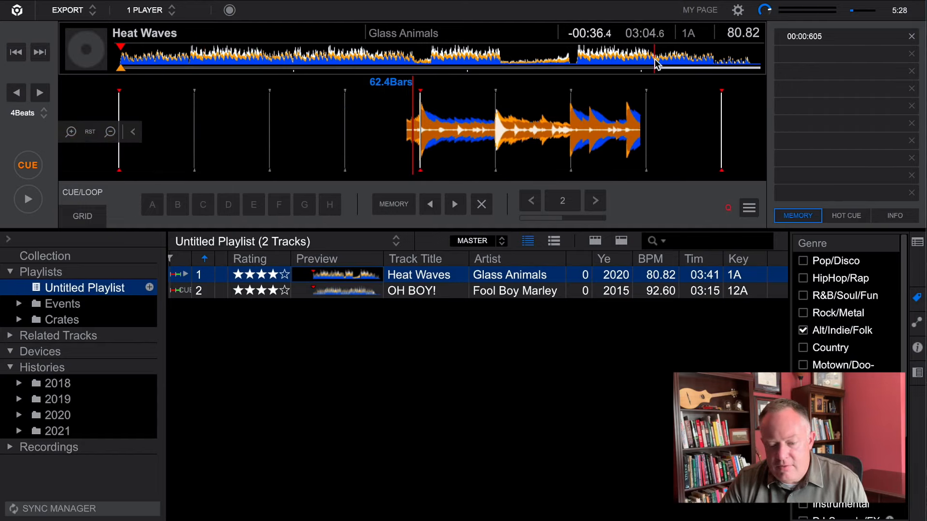
left_click(644, 61)
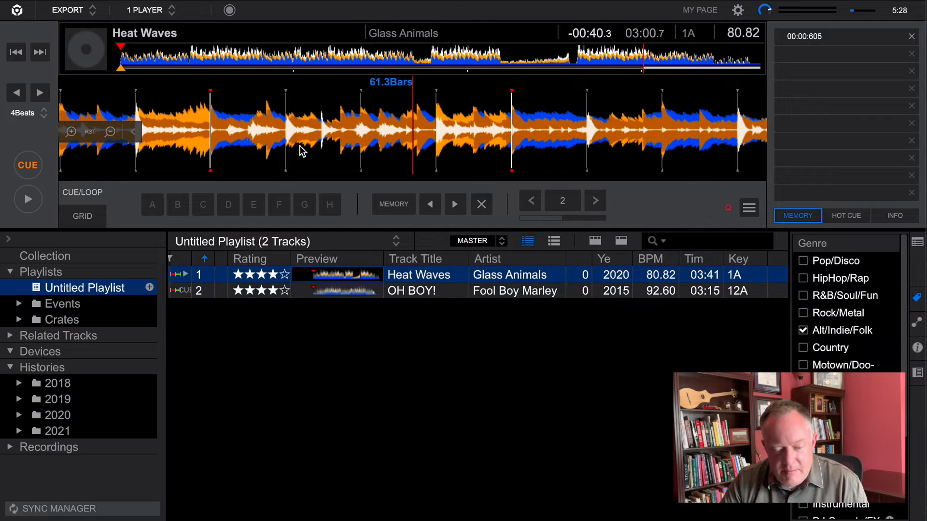
left_click(31, 202)
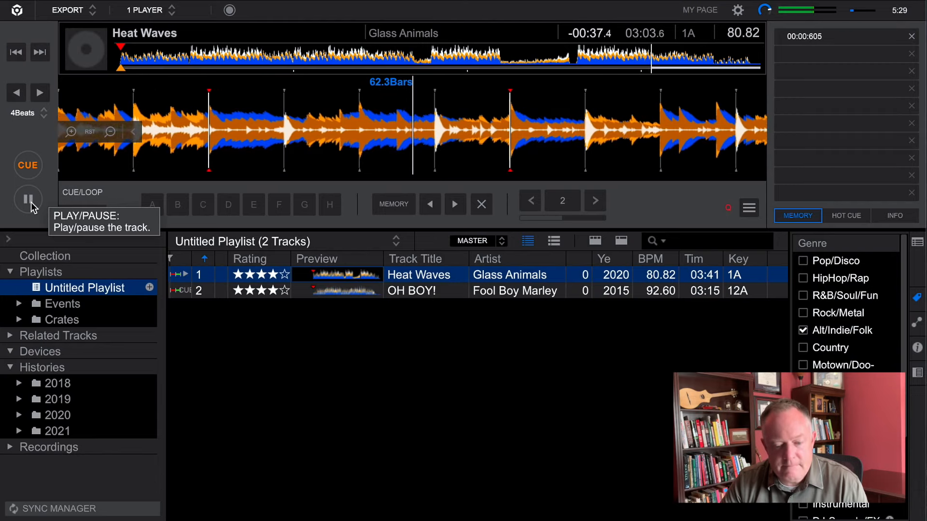
left_click(30, 202)
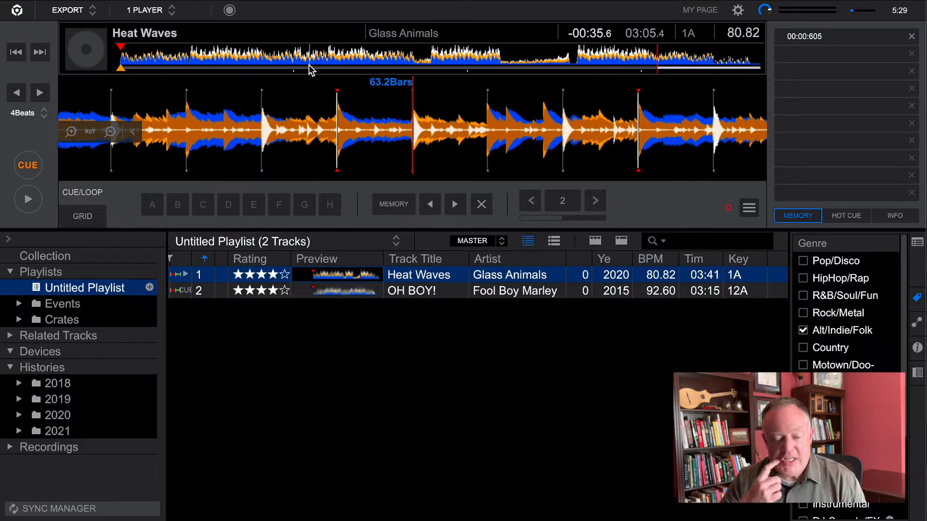
Load the track OH BOY! and analyze its BPM/Grid with a BPM range of 70-180, plus its key and phrase.
double_click(427, 292)
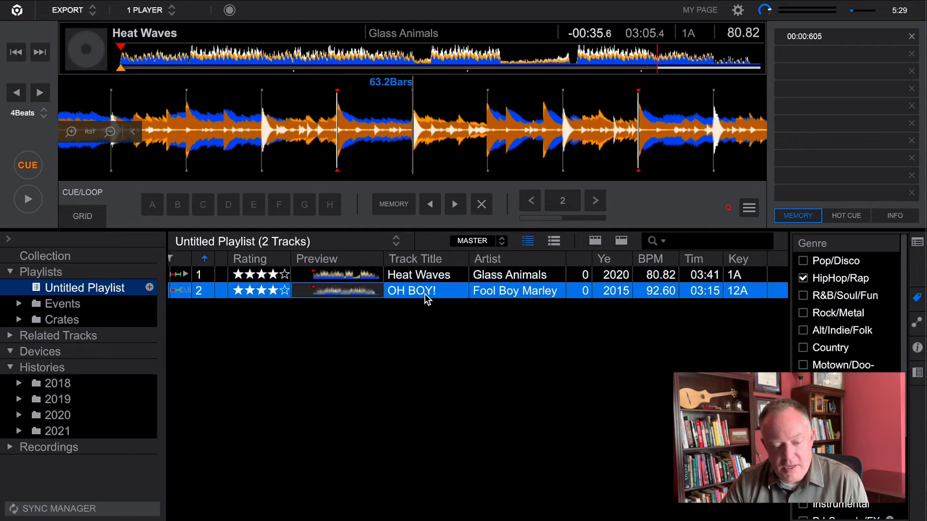
right_click(426, 299)
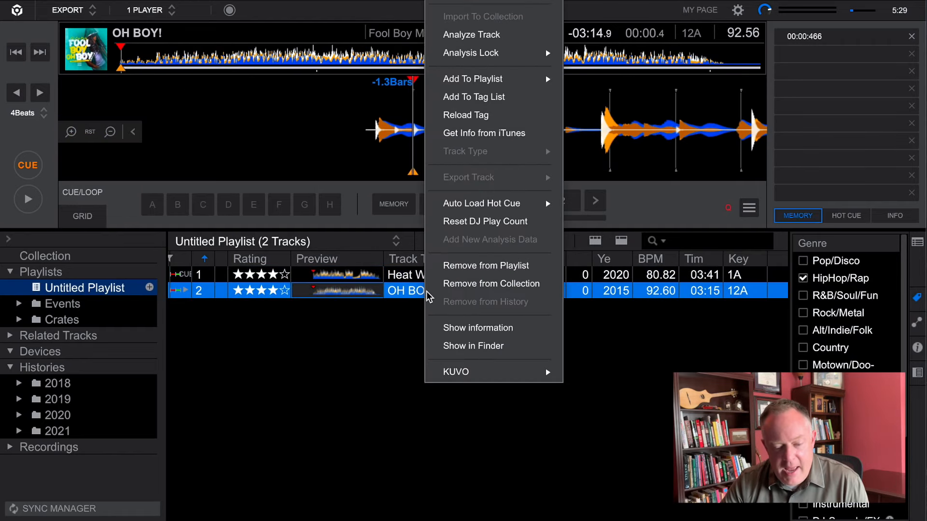
left_click(533, 37)
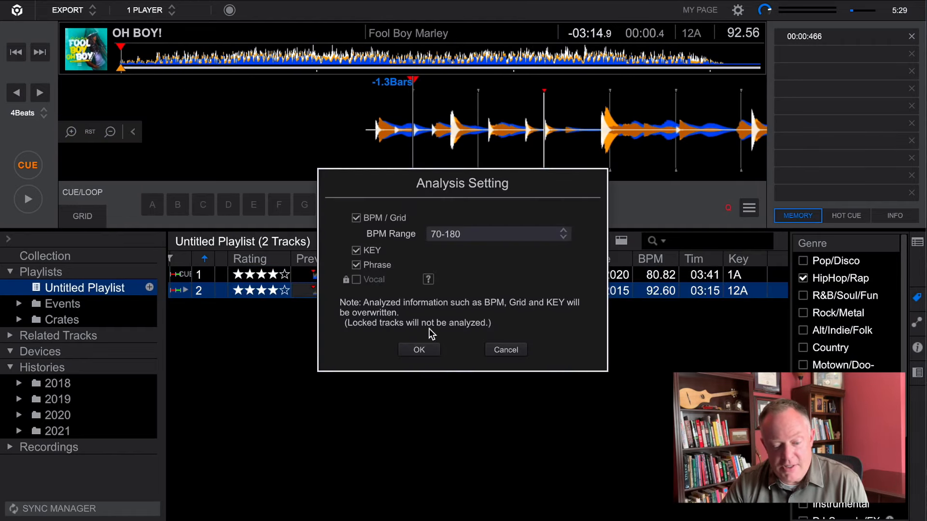
left_click(420, 351)
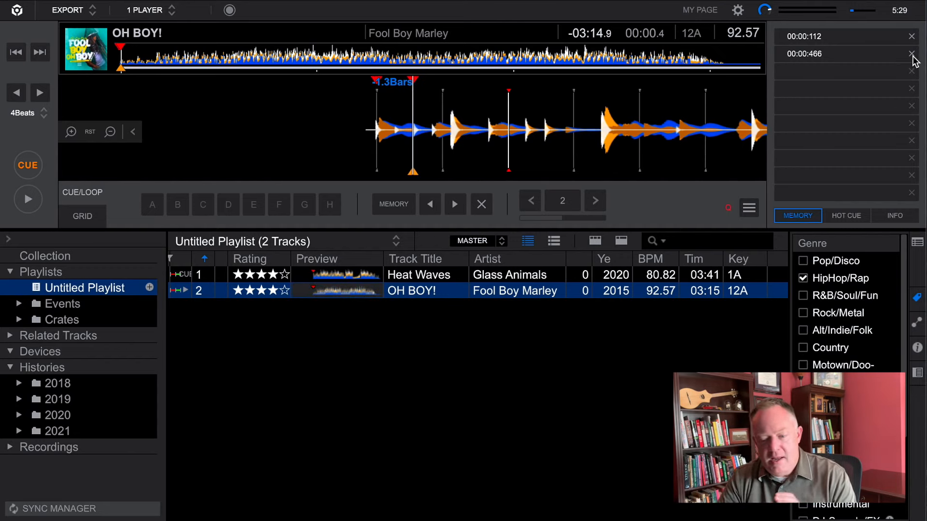
Delete both stored memory cue points, 00:00:112 and 00:00:466, from OH BOY!
left_click(912, 36)
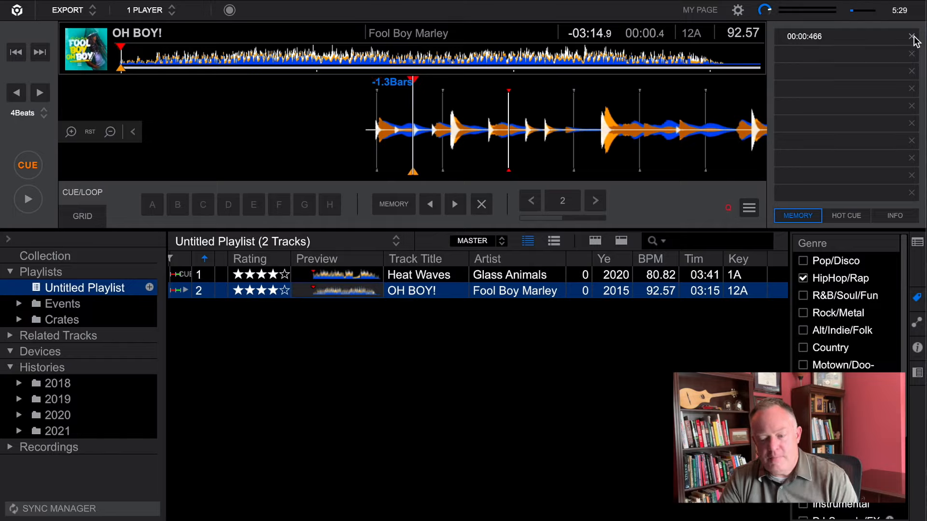
left_click(912, 37)
Scan the intro of OH BOY! up to about 15 seconds and compare its beats with the downbeat markers.
left_click_drag(472, 145, 373, 148)
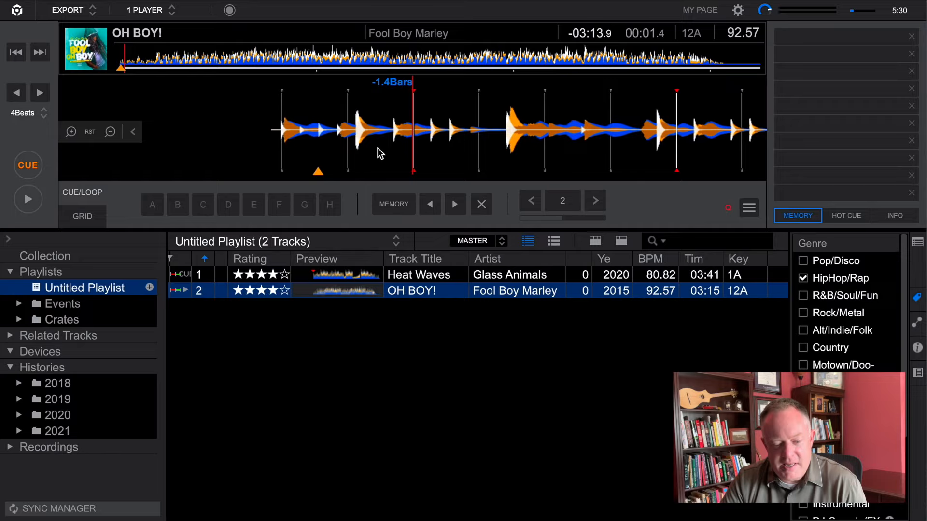
left_click_drag(375, 148, 330, 149)
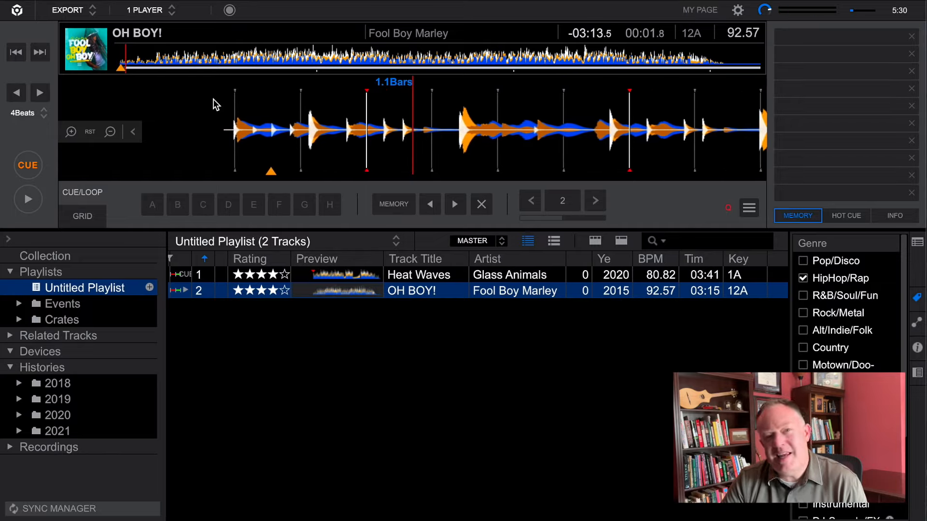
left_click(154, 66)
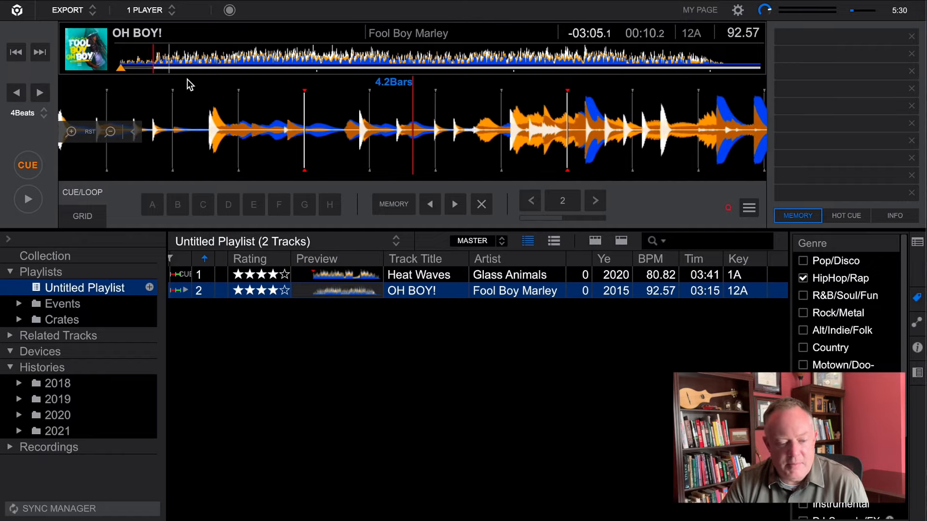
left_click_drag(550, 149, 3, 140)
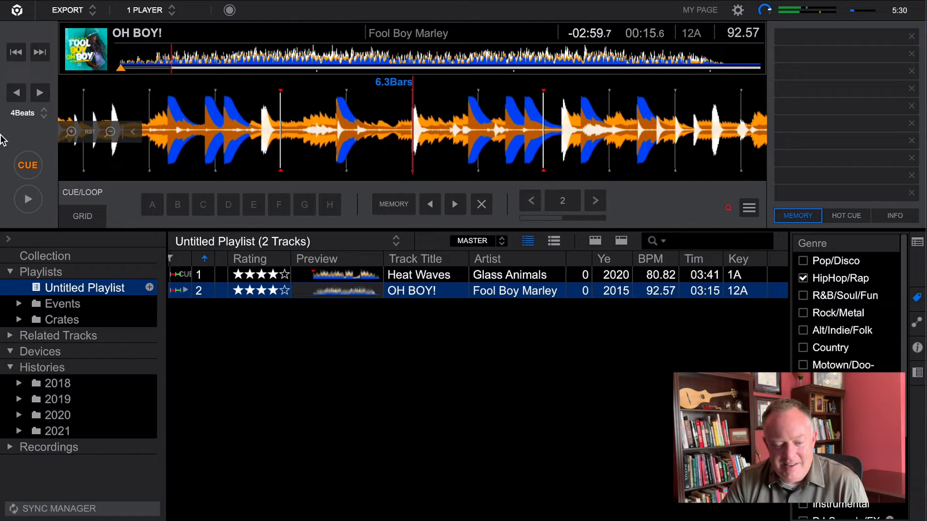
Examine the waveform of OH BOY! between about 15 and 22 seconds, and play from about 18 seconds to find the true downbeats.
left_click_drag(441, 161, 335, 155)
left_click_drag(646, 144, 384, 141)
left_click_drag(671, 143, 407, 126)
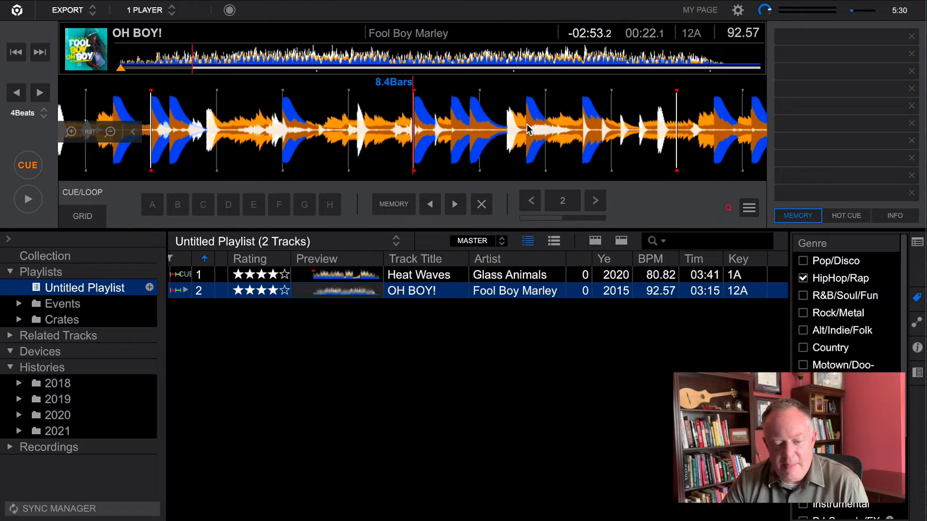
left_click_drag(526, 124, 724, 135)
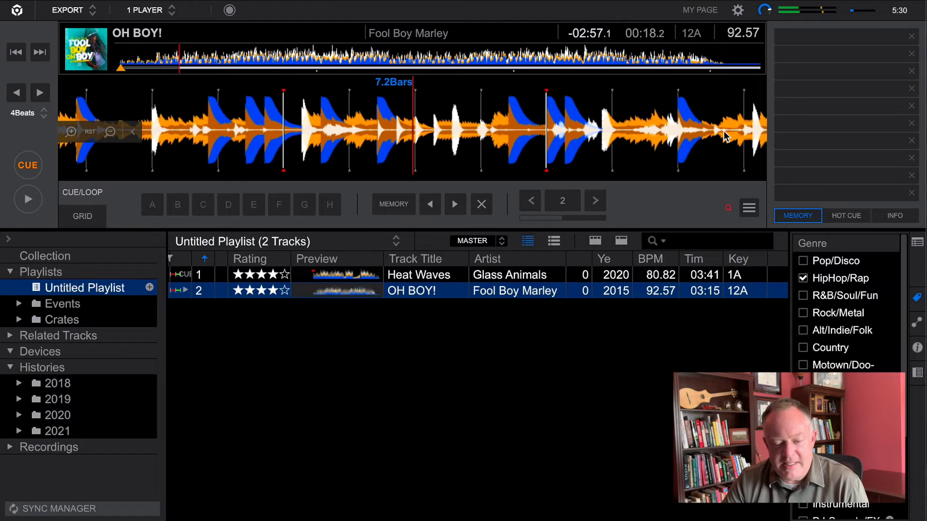
left_click(24, 201)
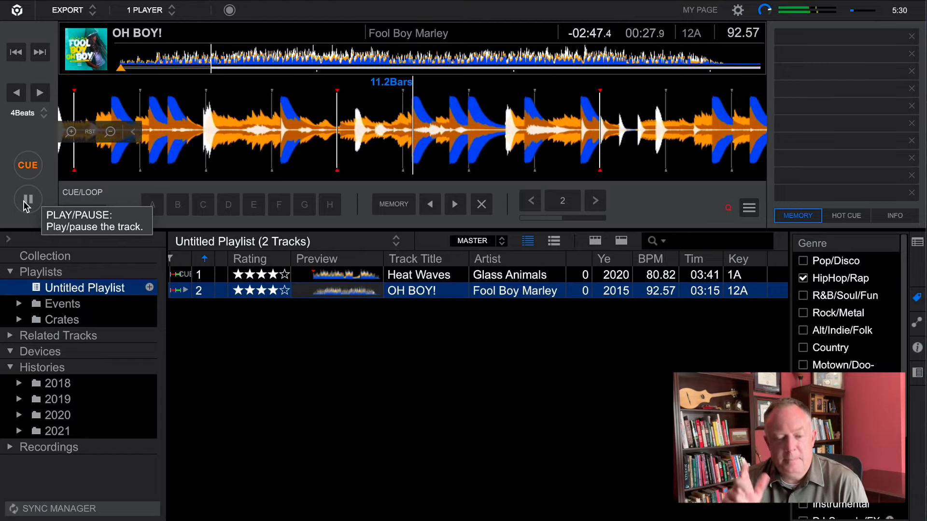
left_click(23, 200)
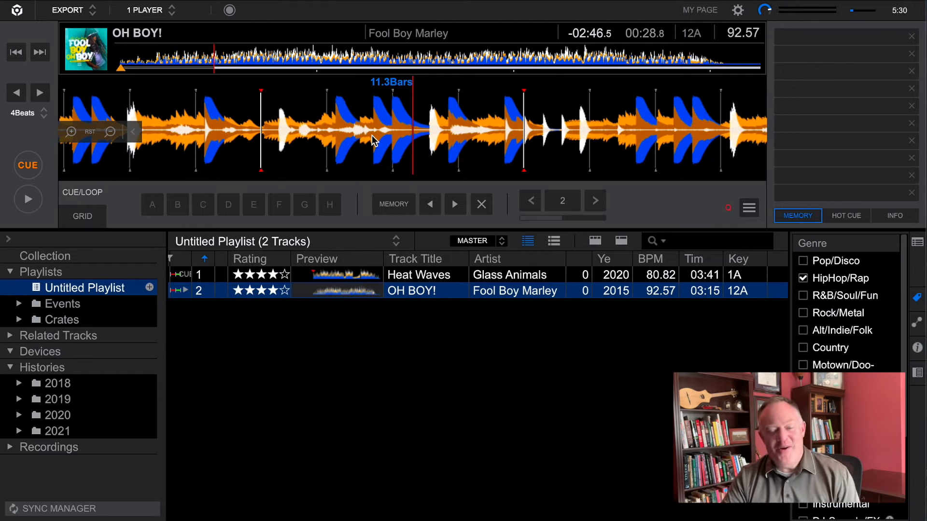
Return to the start of OH BOY! and position the playhead at the first beat, at about 0.1 seconds.
left_click(120, 61)
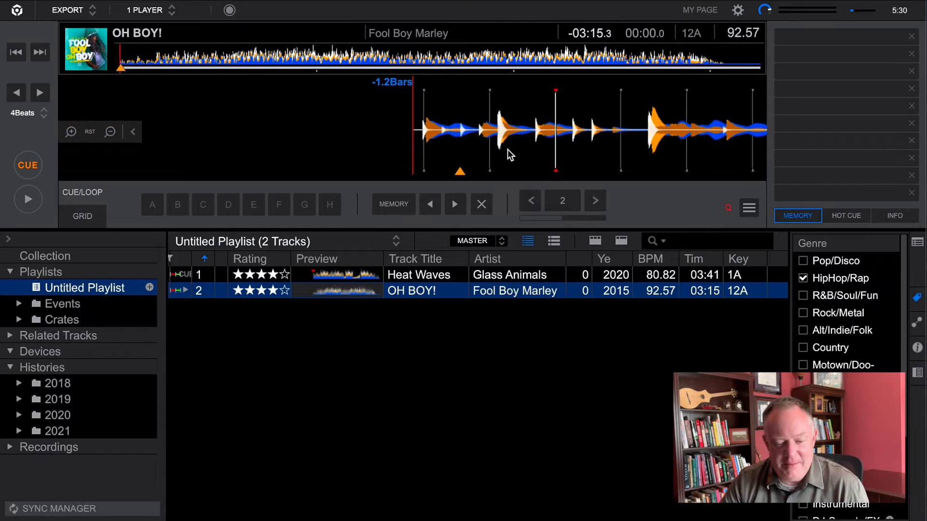
left_click_drag(508, 149, 495, 150)
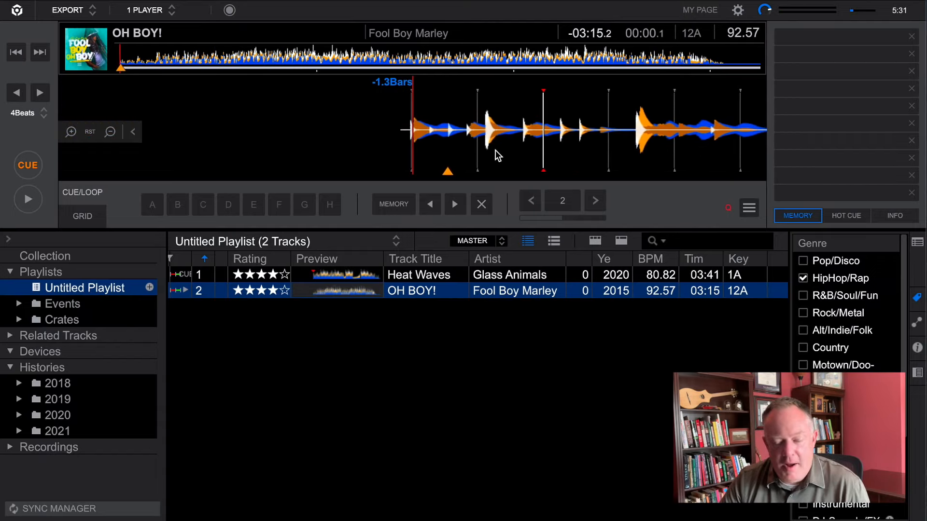
left_click(72, 132)
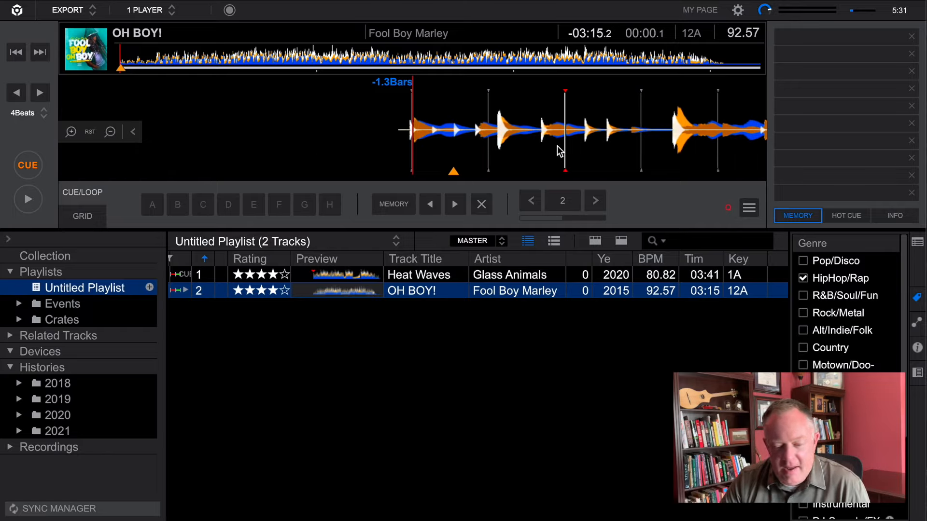
left_click_drag(547, 146, 536, 146)
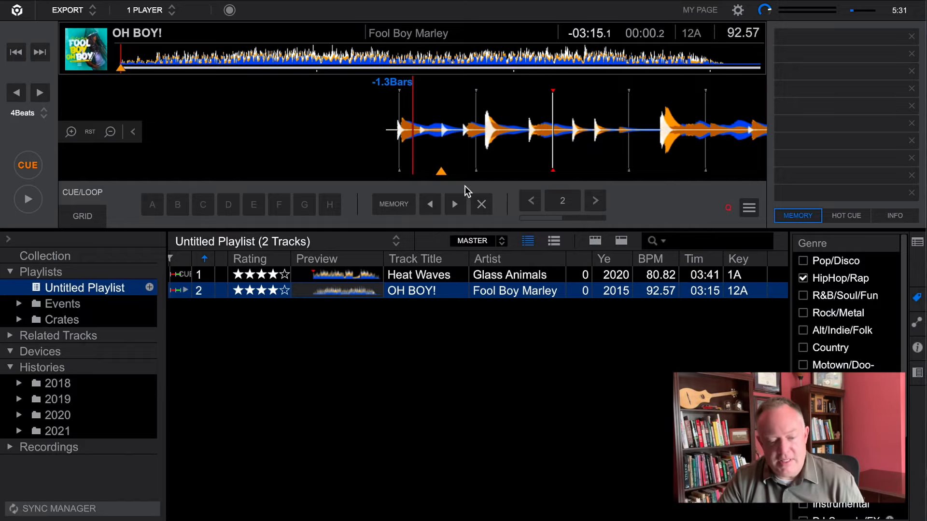
left_click(83, 216)
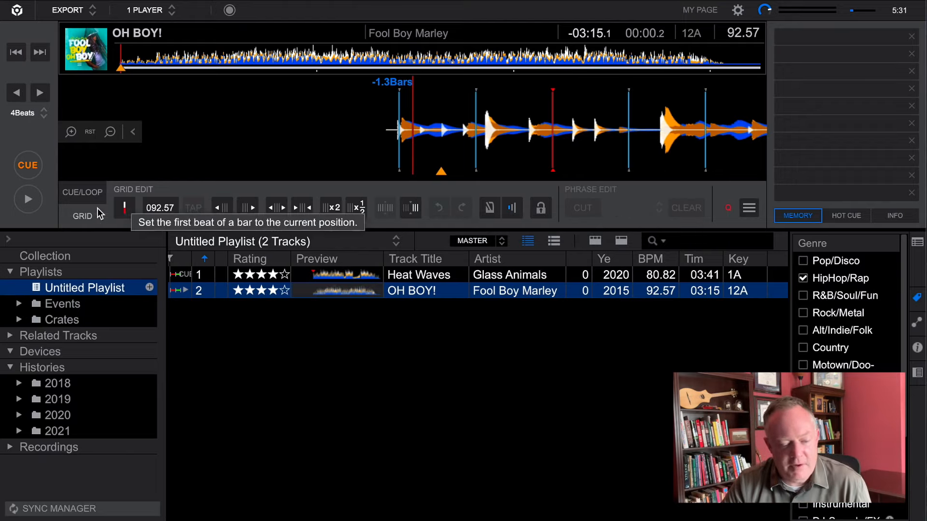
left_click(83, 196)
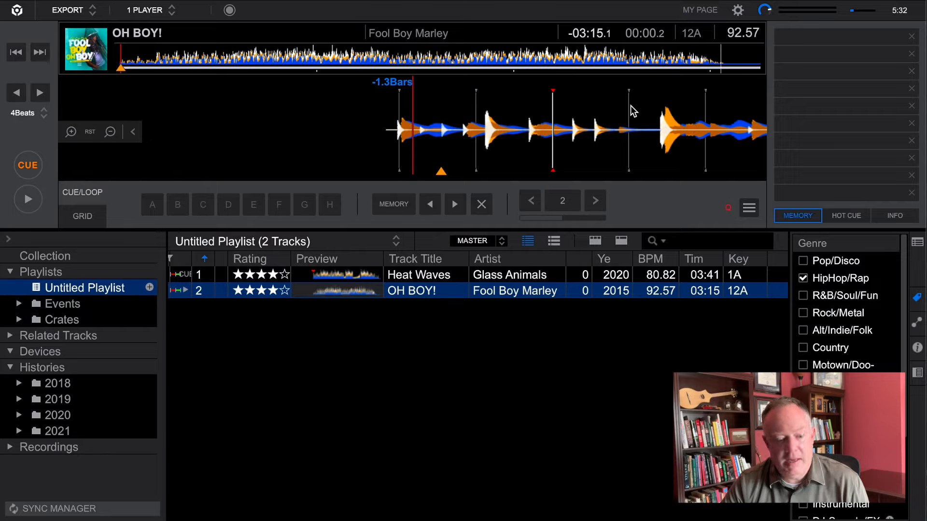
left_click_drag(451, 150, 462, 150)
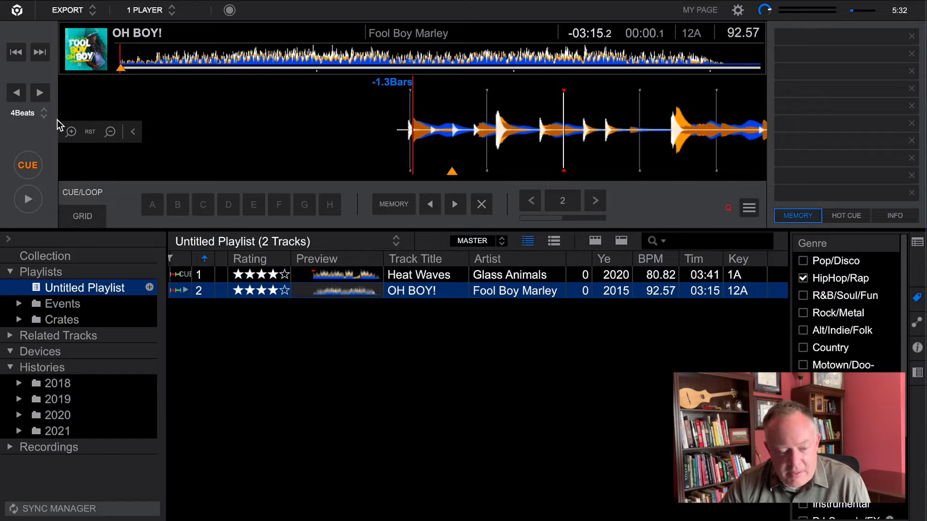
Magnify the waveform and play the opening bars of OH BOY! to compare the beats with the grid.
left_click(71, 131)
left_click(71, 131)
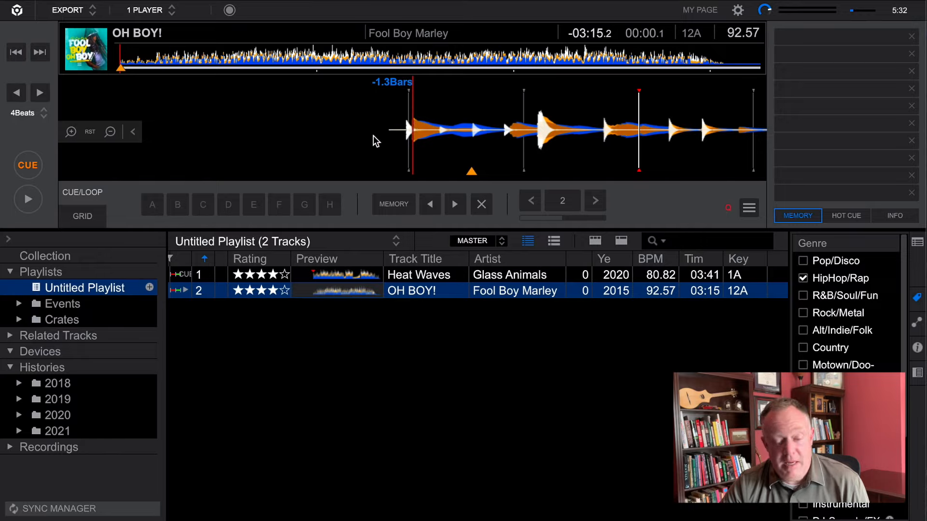
left_click(28, 200)
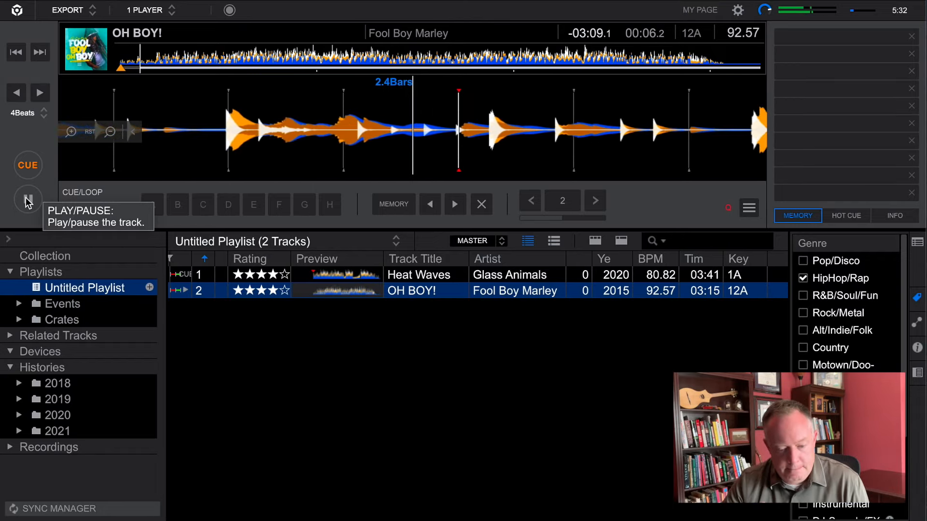
left_click(26, 198)
Return to the first beat of OH BOY!, at about 0.1 seconds, and set it as the grid's first downbeat.
left_click_drag(367, 129, 765, 151)
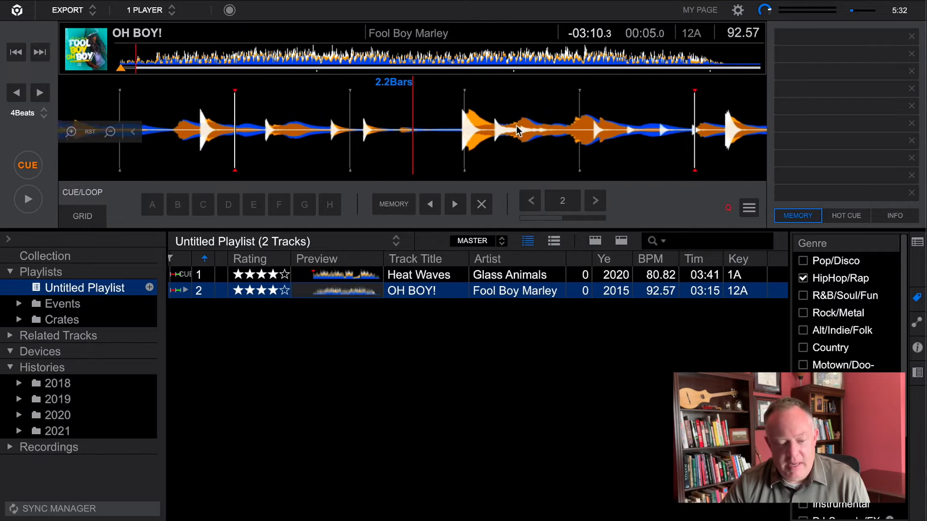
left_click_drag(516, 131, 694, 148)
left_click_drag(352, 153, 670, 152)
left_click_drag(419, 144, 599, 151)
left_click_drag(451, 138, 524, 143)
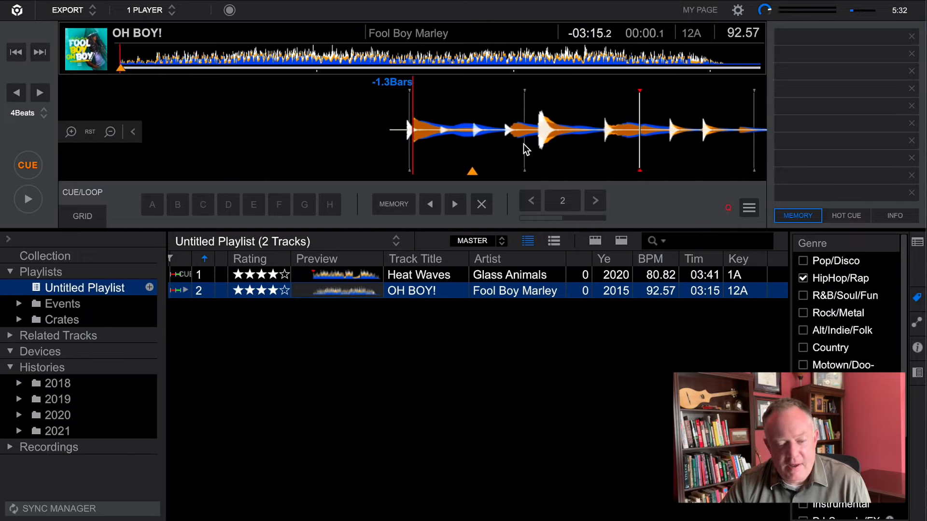
left_click_drag(523, 144, 523, 145)
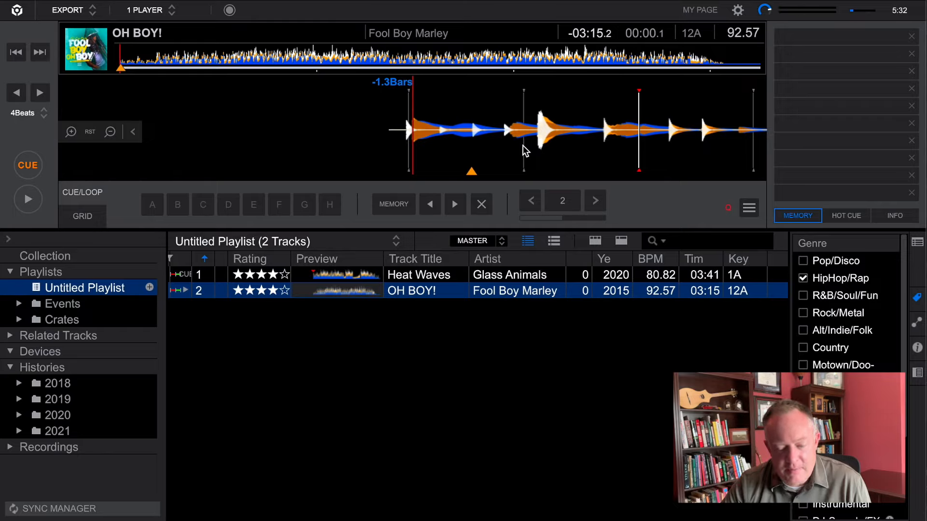
left_click(80, 221)
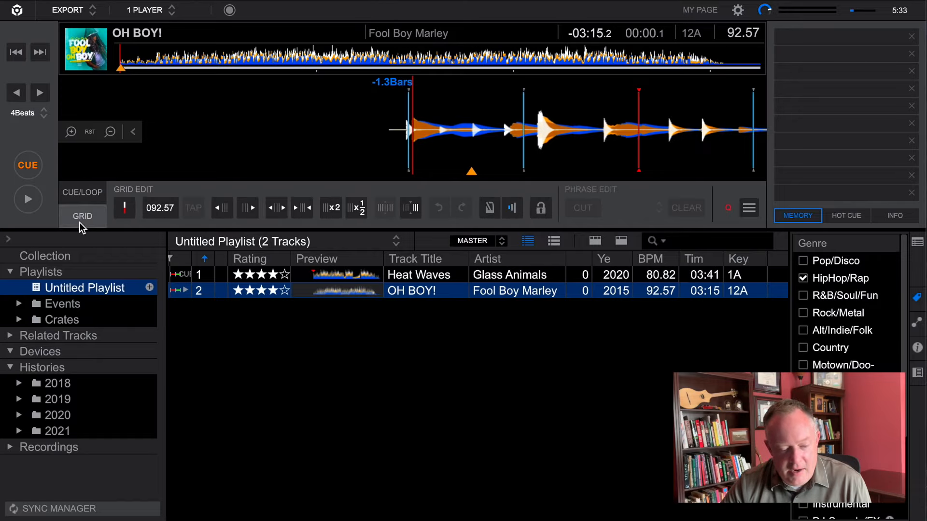
left_click(126, 209)
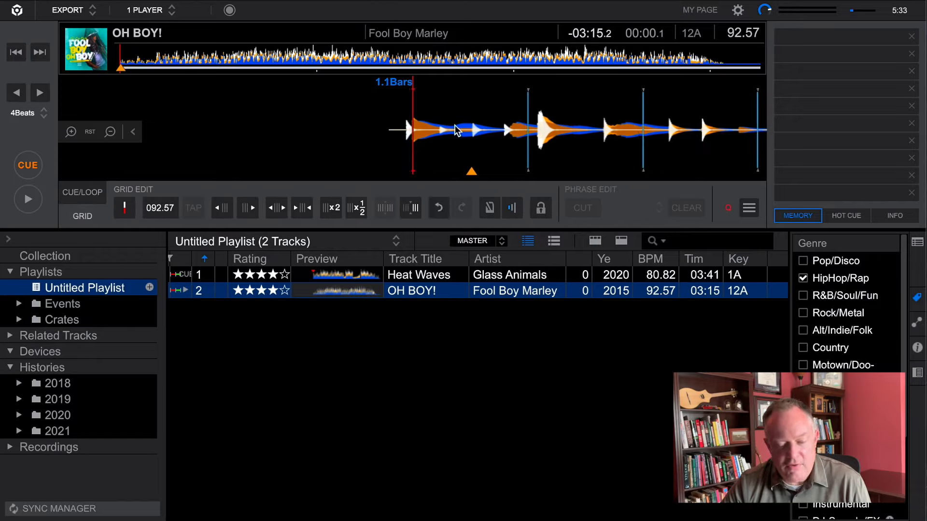
Compare the shifted grid with the opening beats of OH BOY!, and play the track from its start to about 5 seconds.
left_click_drag(444, 136, 383, 138)
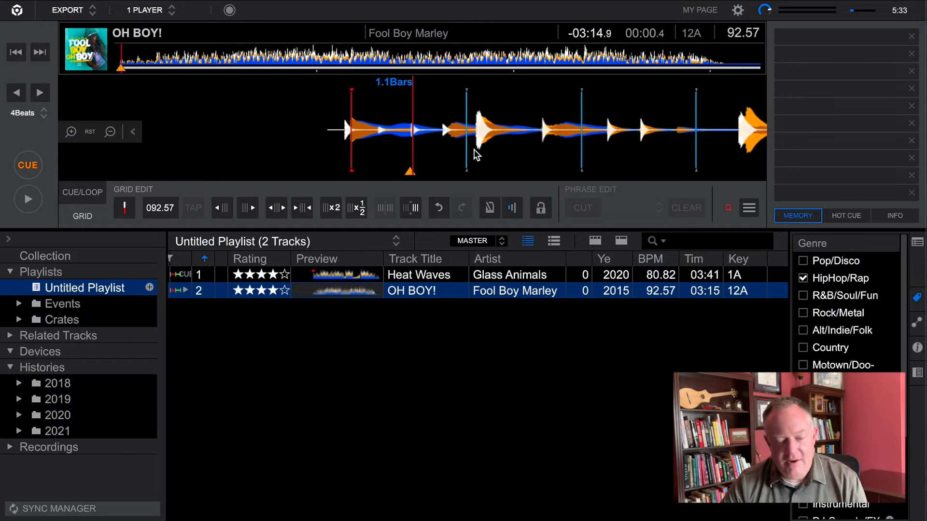
left_click_drag(481, 154, 388, 141)
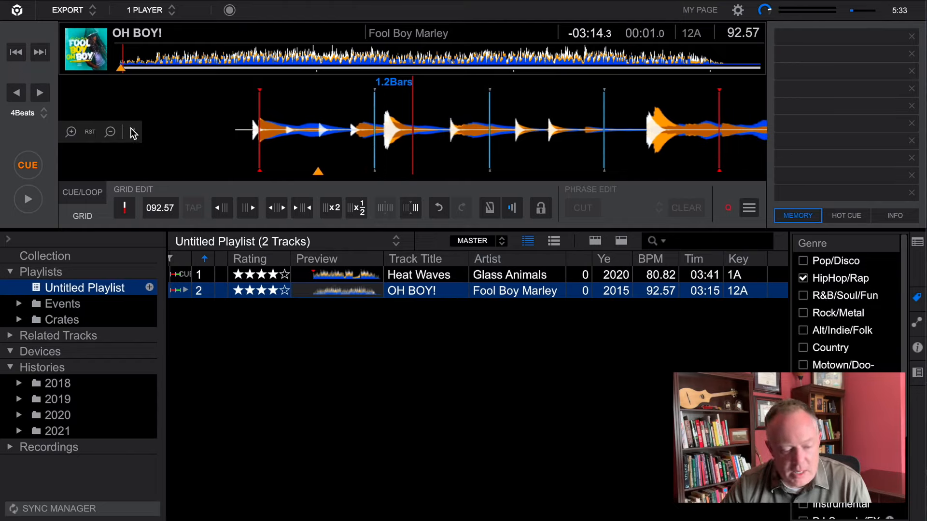
left_click(111, 132)
left_click_drag(659, 150, 525, 146)
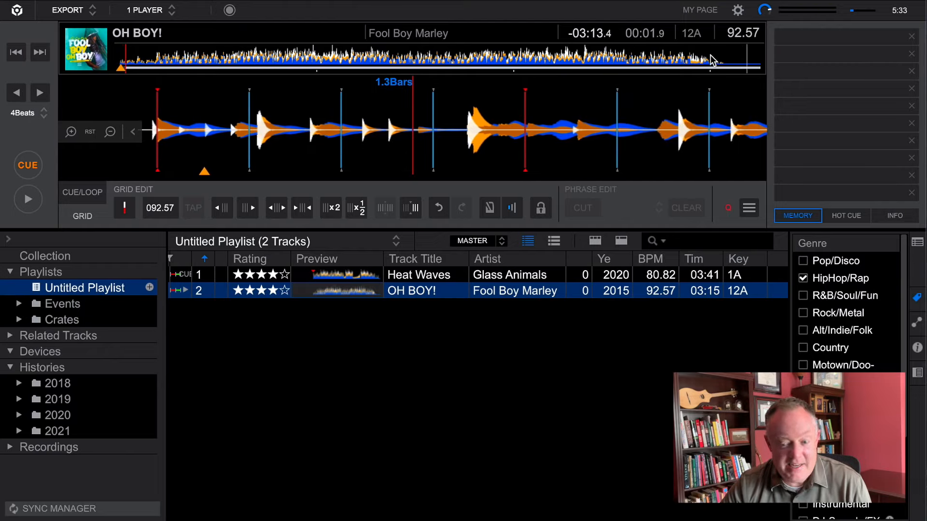
left_click_drag(284, 147, 517, 162)
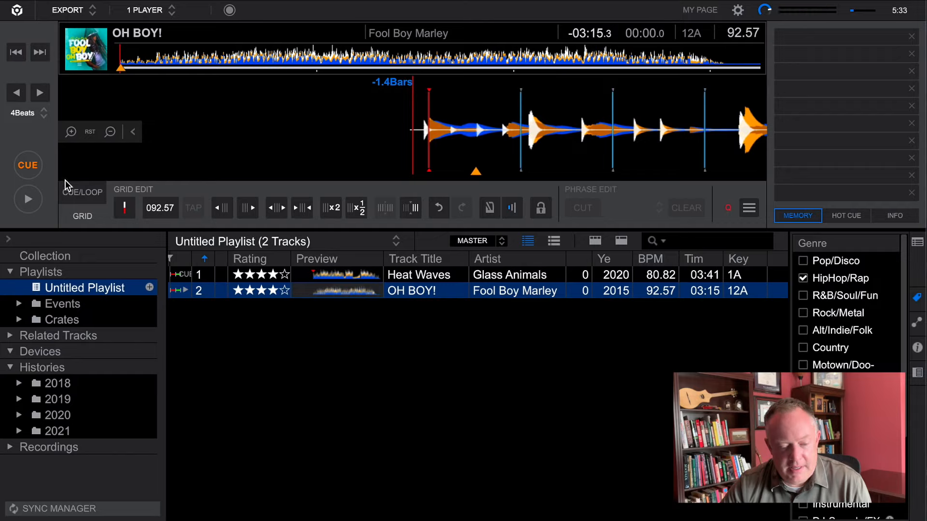
left_click(29, 200)
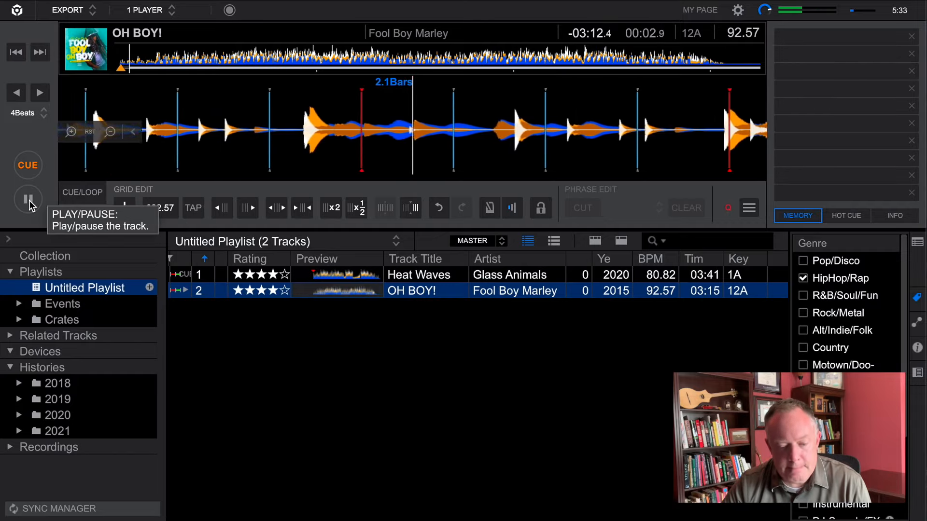
left_click(29, 201)
key("space")
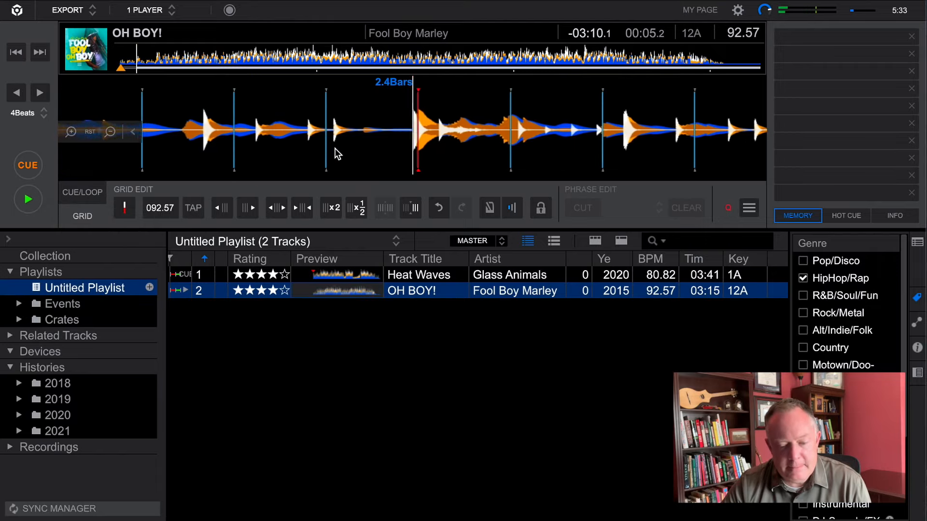
Replay the opening bar of OH BOY! from the first beat and locate the second downbeat, at about 3 seconds.
key("space")
left_click_drag(397, 127, 834, 168)
left_click_drag(661, 139, 849, 170)
left_click_drag(535, 137, 607, 142)
key("XF86AudioRaiseVolume")
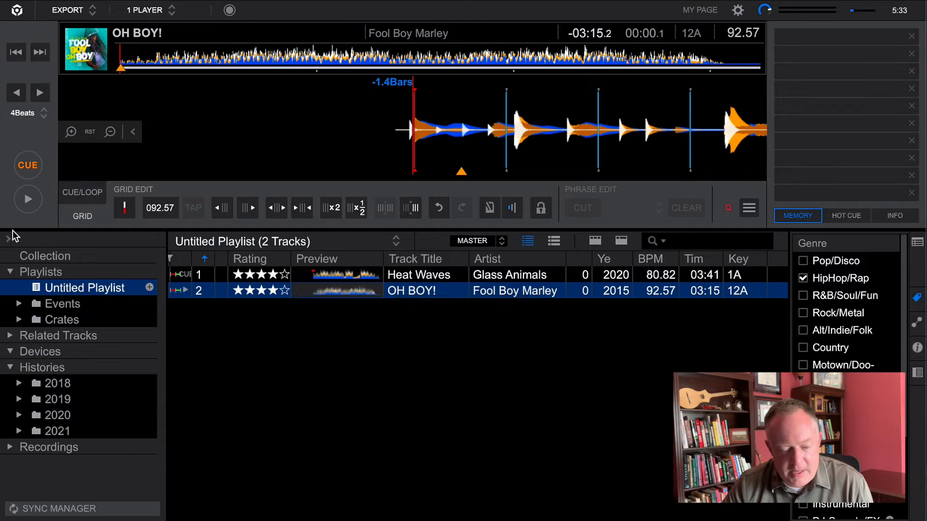
left_click(29, 199)
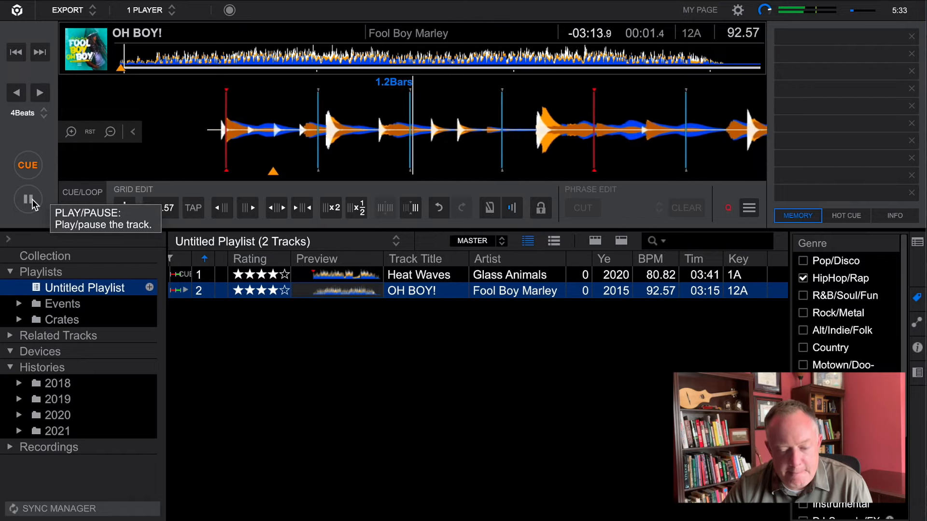
left_click(32, 199)
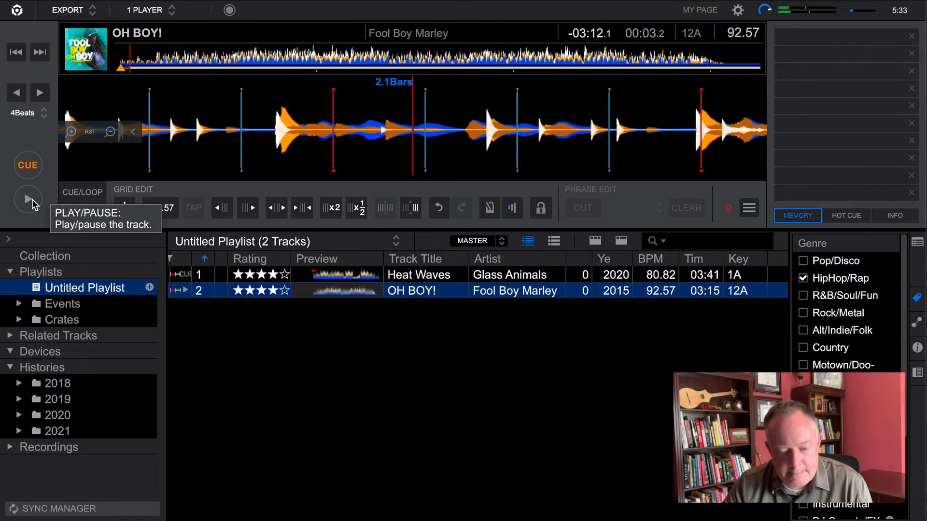
left_click_drag(471, 140, 498, 141)
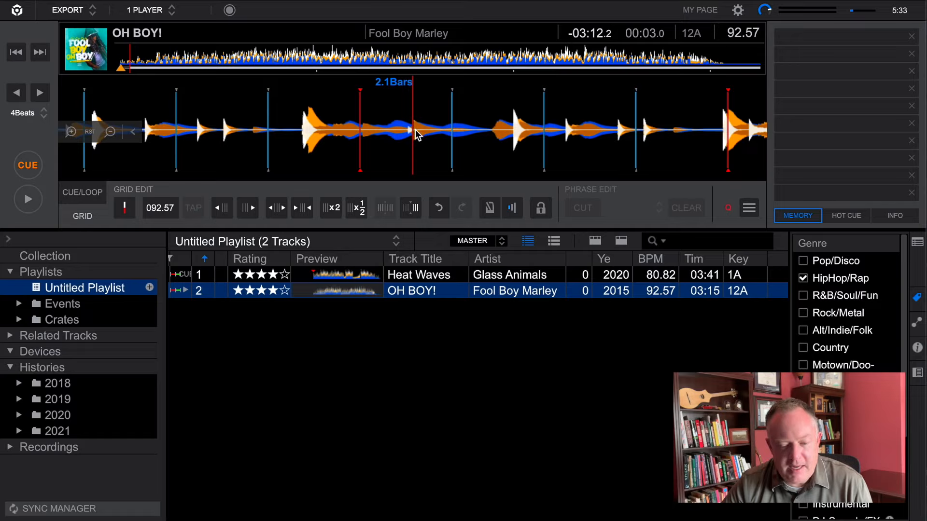
Stretch the beat intervals of OH BOY! to 80.83 BPM so the grid lines match the beats of the first bar.
left_click_drag(339, 159, 414, 159)
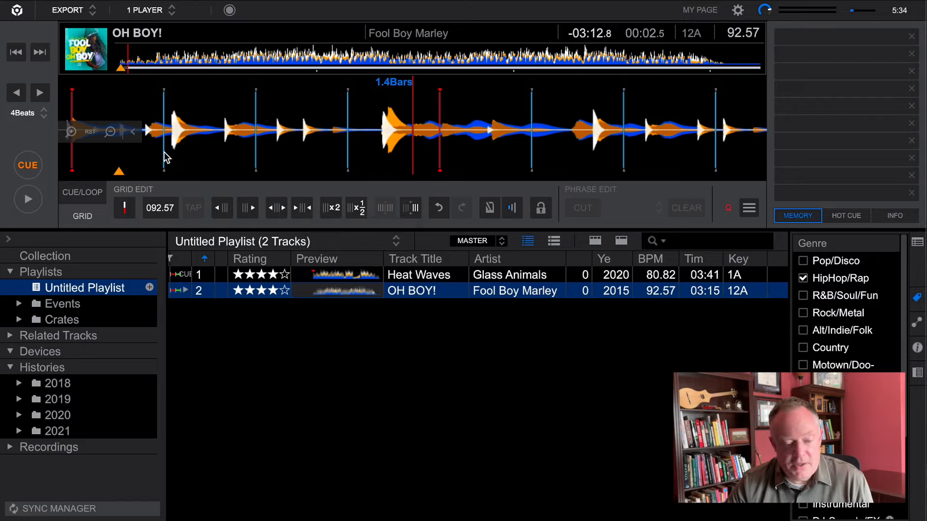
left_click(278, 212)
left_click(278, 212)
left_click(278, 212)
left_click(278, 213)
left_click(278, 212)
left_click(278, 212)
left_click_drag(278, 212, 278, 212)
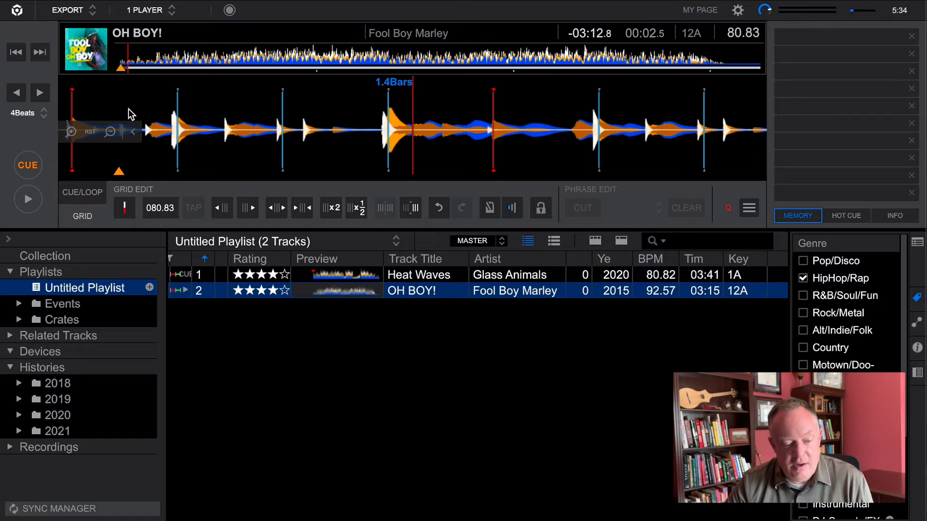
Play OH BOY! from its first beat to about 12 seconds to check the grid against the music.
left_click_drag(193, 119, 250, 130)
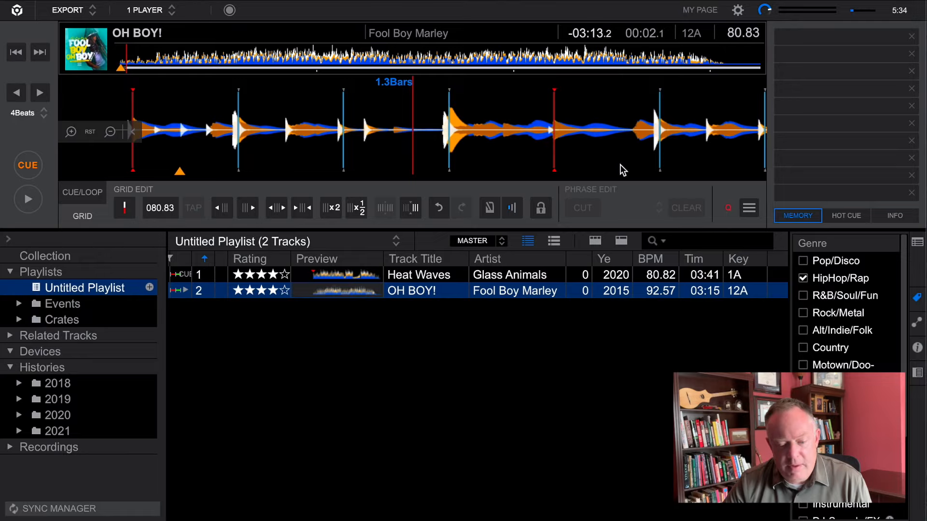
left_click_drag(484, 140, 766, 169)
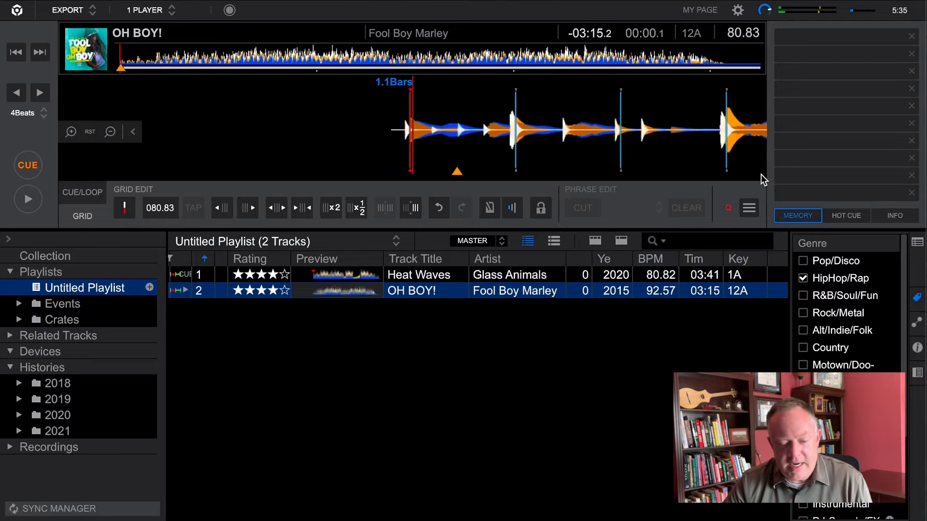
left_click(30, 203)
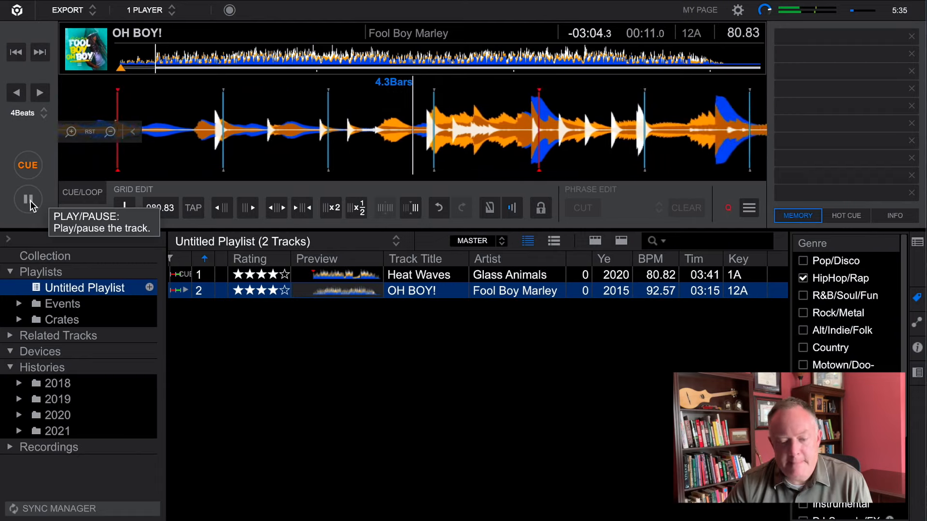
left_click(30, 201)
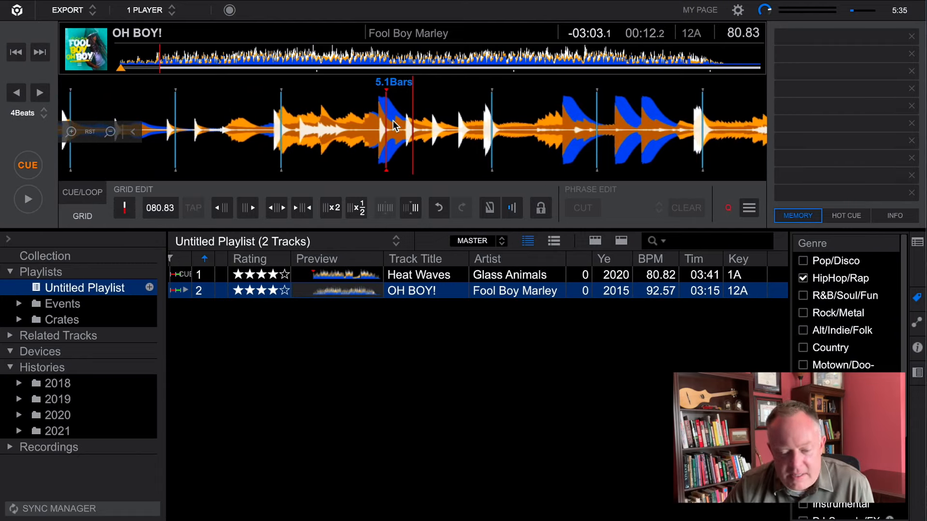
Position the playhead at the bar 5 downbeat, at about 11.9 seconds, and shrink the beat intervals to 81.18 BPM.
left_click_drag(386, 106, 420, 112)
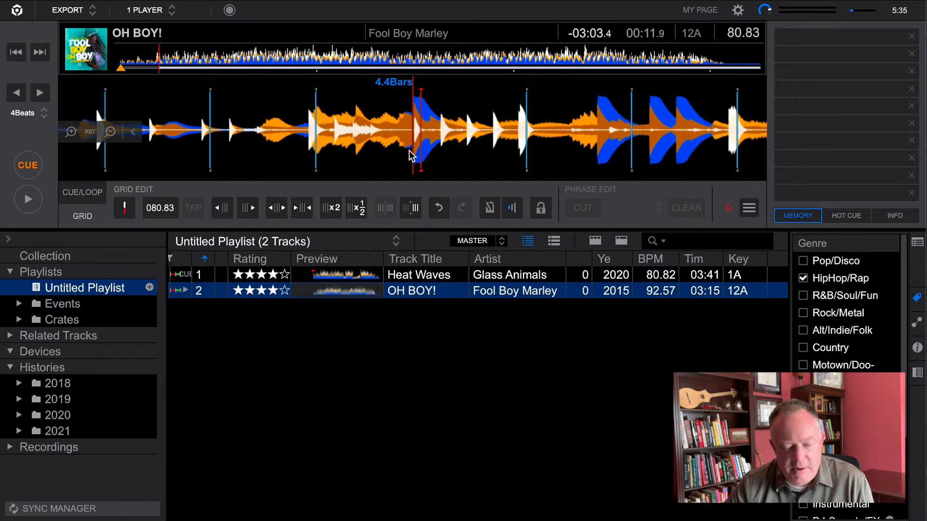
left_click(303, 209)
left_click(303, 208)
left_click(303, 208)
left_click(303, 208)
left_click(303, 209)
left_click(302, 209)
left_click(302, 209)
left_click(302, 209)
left_click(302, 209)
left_click(302, 208)
left_click(303, 208)
left_click(302, 209)
left_click(303, 208)
left_click(302, 208)
left_click(302, 208)
left_click(302, 209)
left_click(303, 209)
left_click(302, 208)
left_click(303, 209)
left_click(302, 209)
left_click(303, 208)
left_click(303, 208)
left_click(303, 208)
left_click(302, 209)
left_click(302, 208)
left_click(303, 210)
left_click(302, 209)
left_click(302, 209)
left_click(302, 209)
left_click(302, 210)
left_click(302, 209)
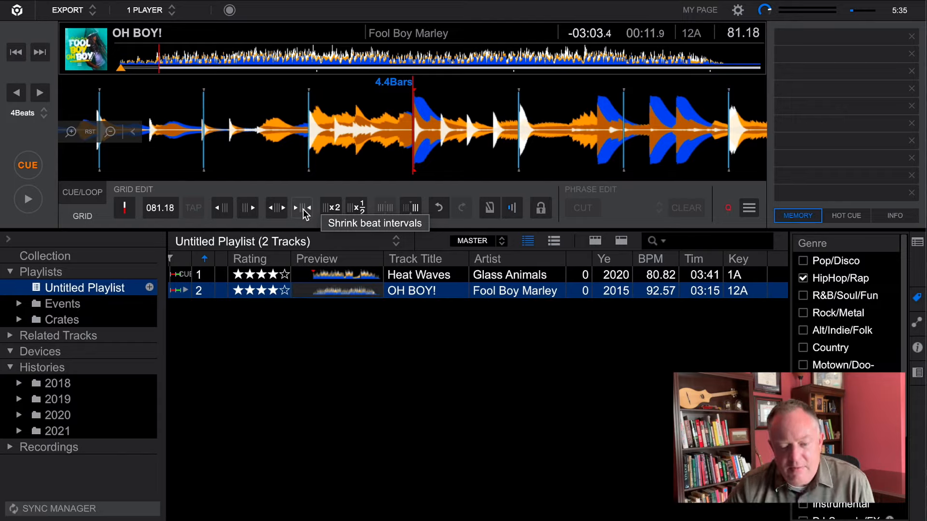
Check the downbeat markers of OH BOY! against the waveform between about 6 and 11.9 seconds.
left_click_drag(271, 132, 735, 165)
left_click_drag(165, 130, 382, 141)
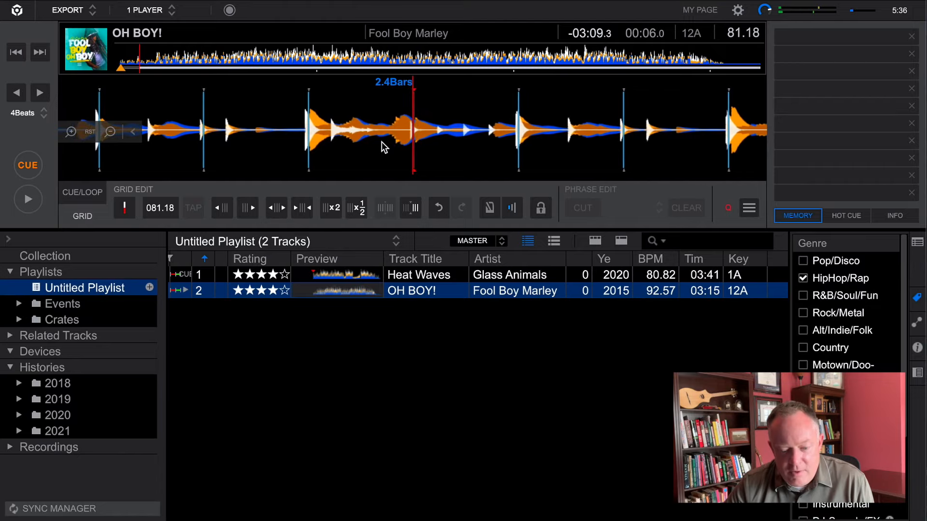
left_click_drag(572, 131, 334, 108)
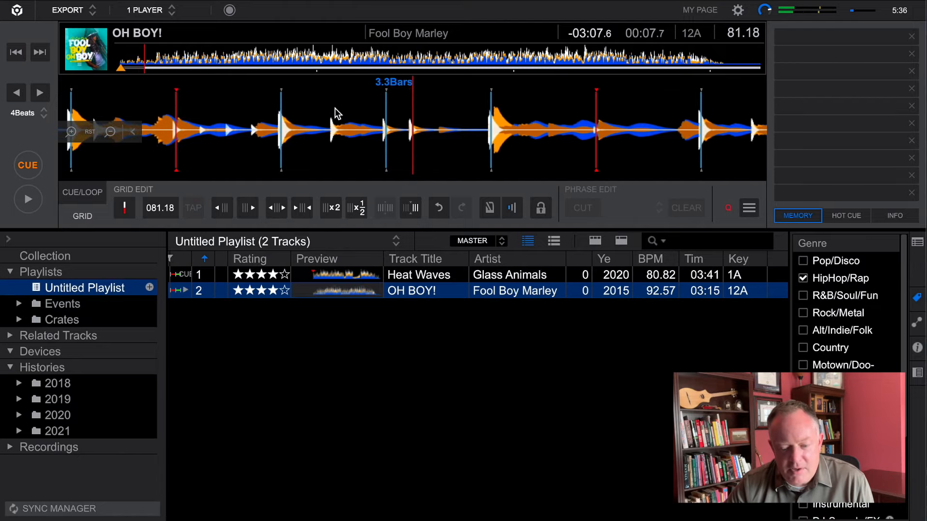
left_click_drag(522, 120, 339, 92)
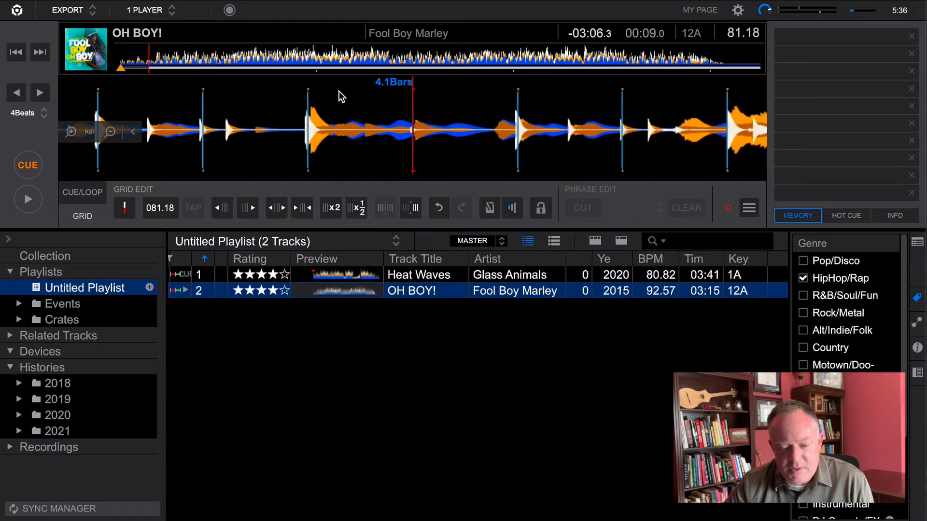
key("space")
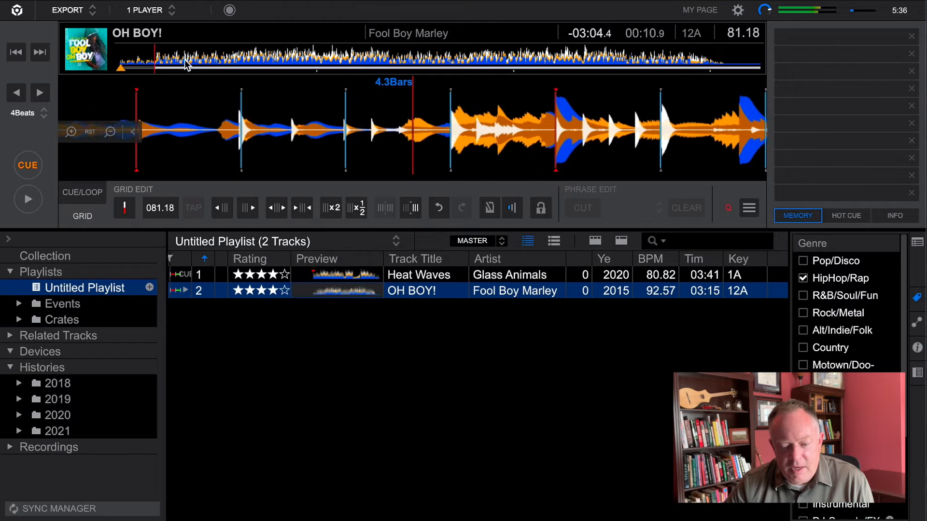
left_click_drag(529, 144, 401, 124)
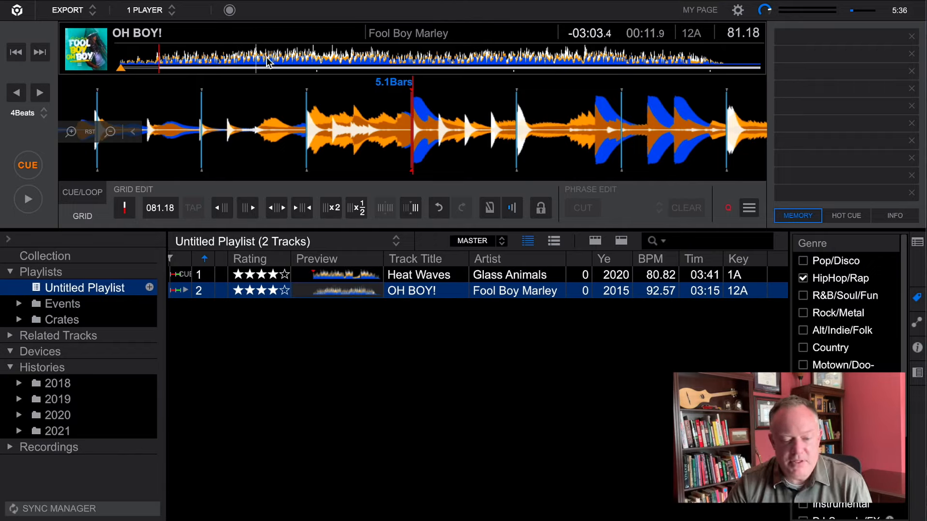
Examine the grid of OH BOY! around 48 seconds and play from about 47.3 seconds to find the true downbeat.
left_click(281, 62)
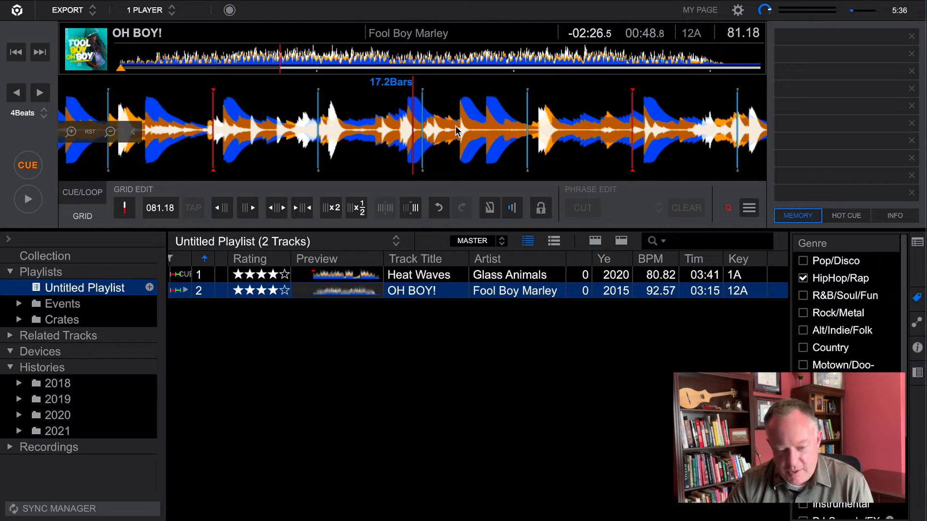
left_click_drag(413, 145, 445, 145)
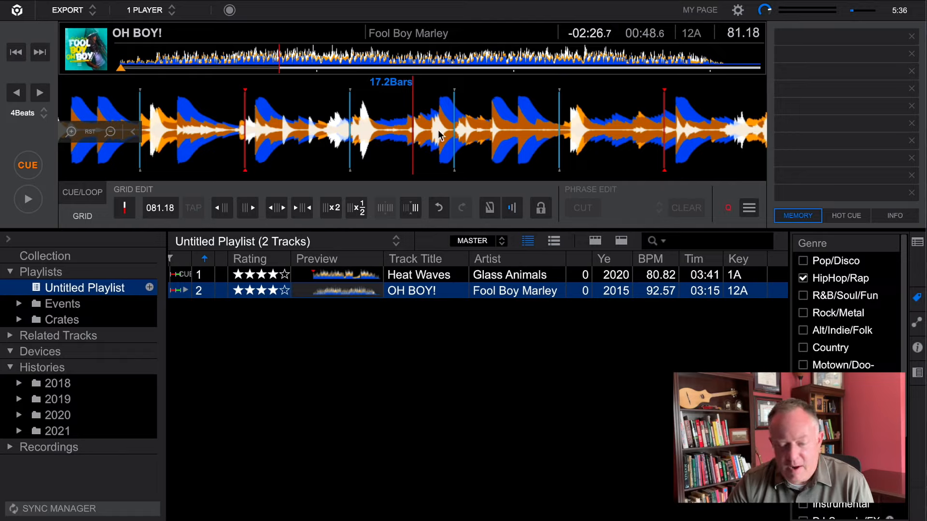
left_click_drag(443, 135, 626, 134)
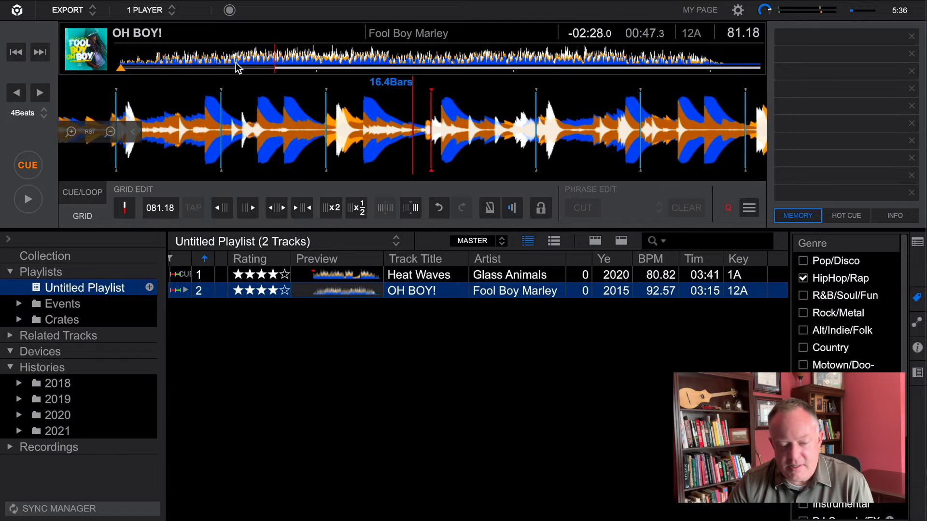
left_click(33, 199)
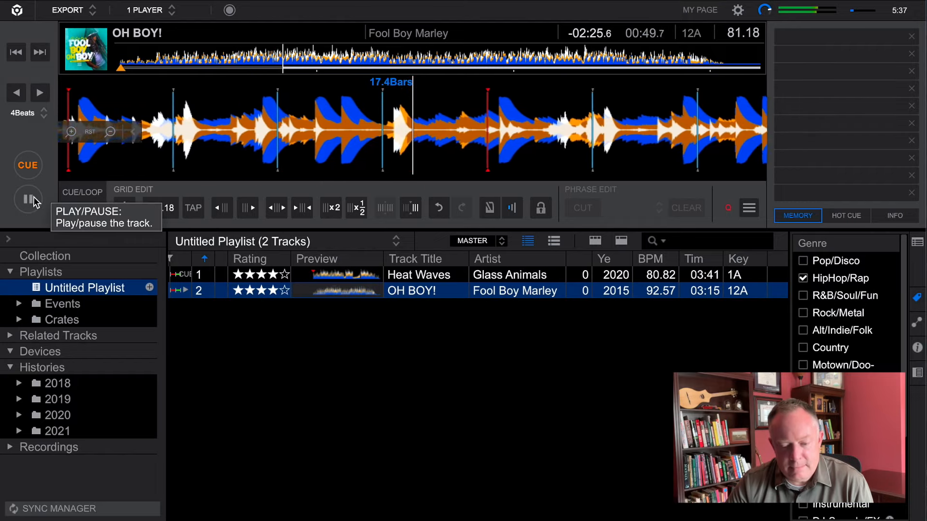
left_click(33, 197)
left_click_drag(371, 151, 735, 129)
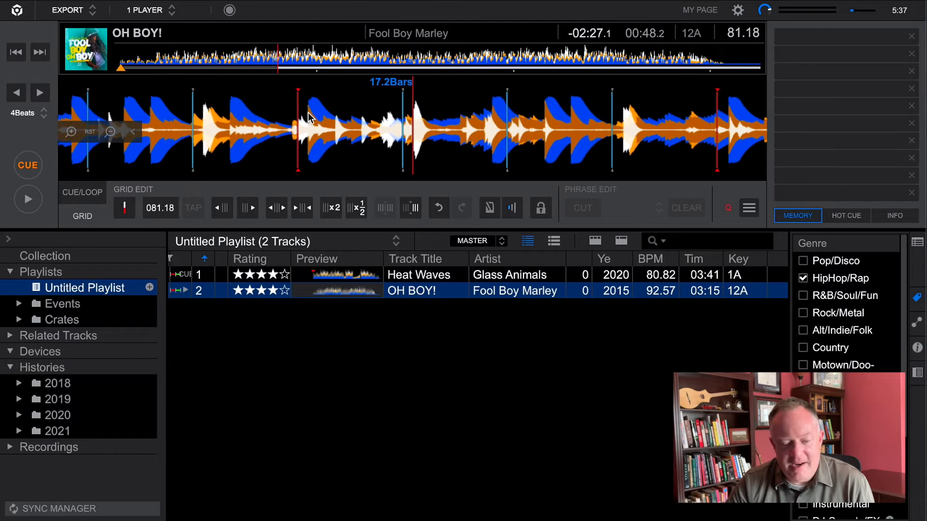
Position the playhead on the bar 17 downbeat, at about 47.5 seconds, and expand the beat intervals to 81.07 BPM.
left_click_drag(302, 118, 493, 124)
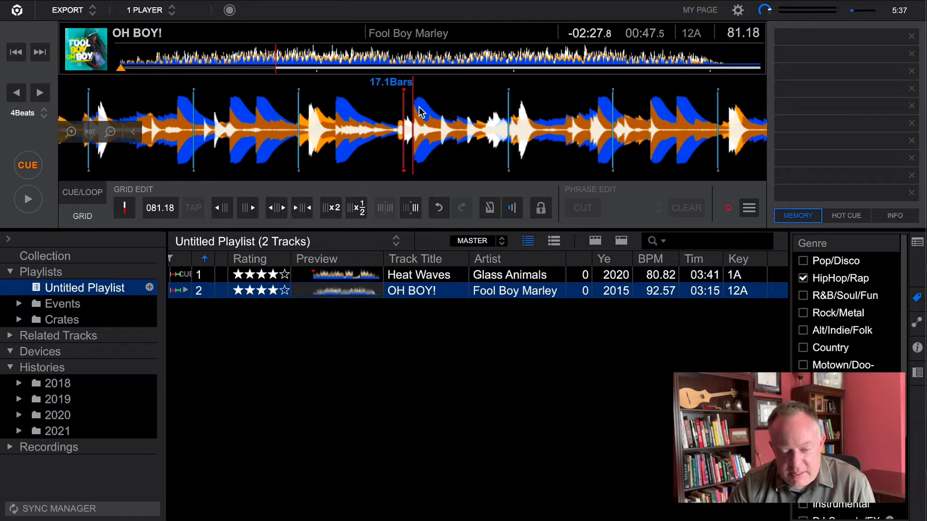
left_click(282, 208)
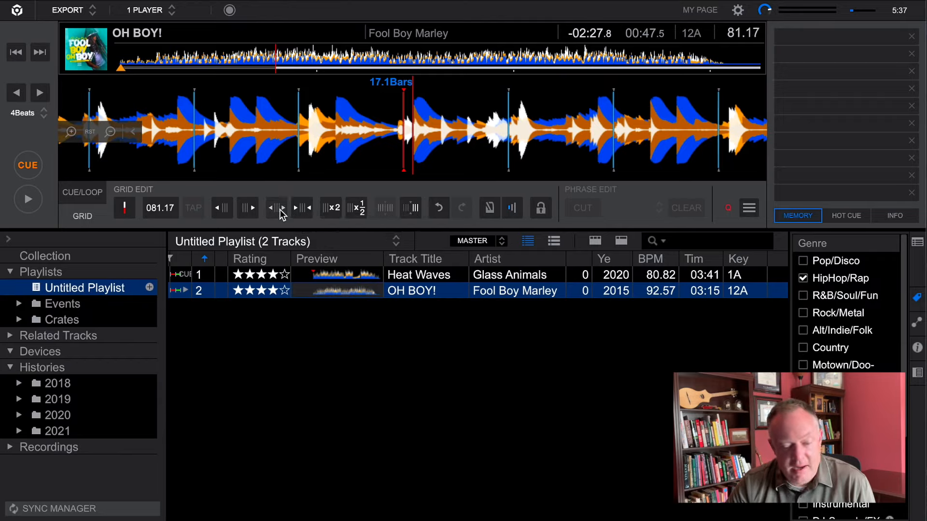
left_click(282, 208)
left_click(281, 208)
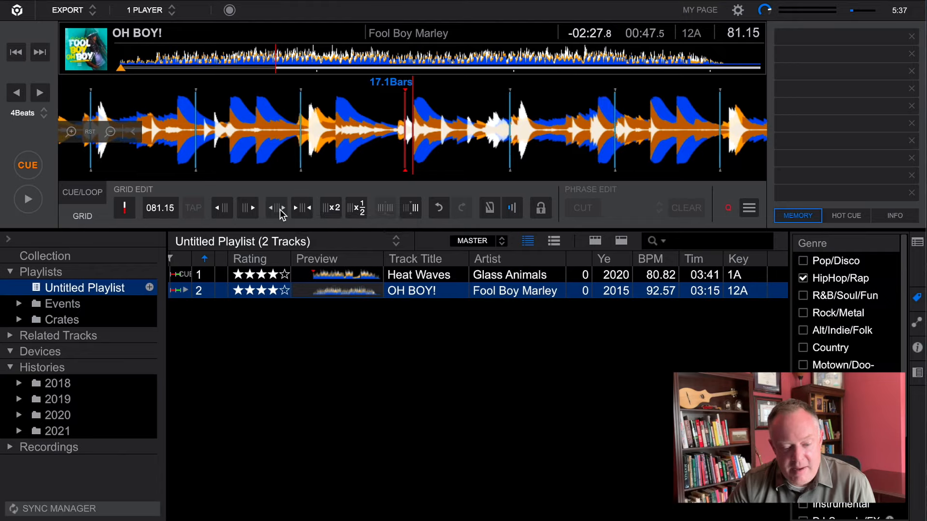
left_click(282, 208)
left_click(282, 208)
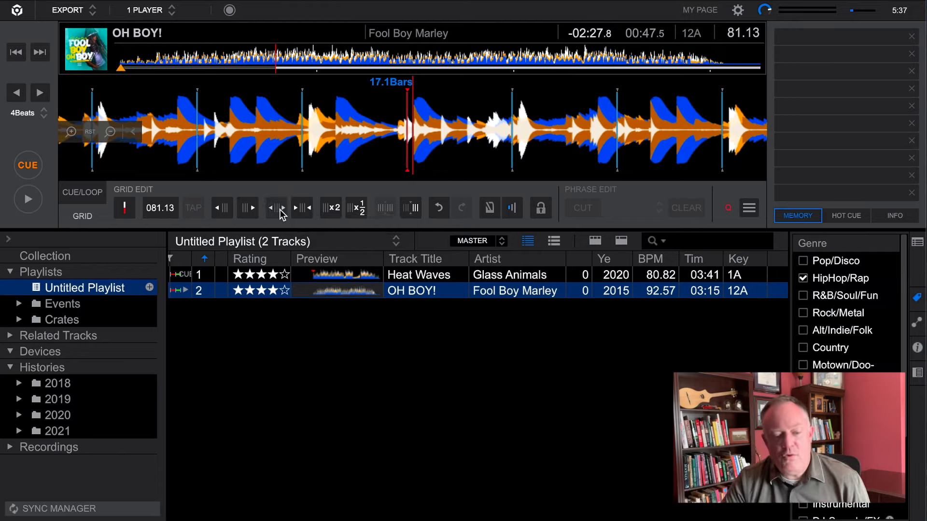
left_click(281, 208)
left_click(282, 208)
left_click(282, 208)
left_click(281, 208)
left_click(282, 208)
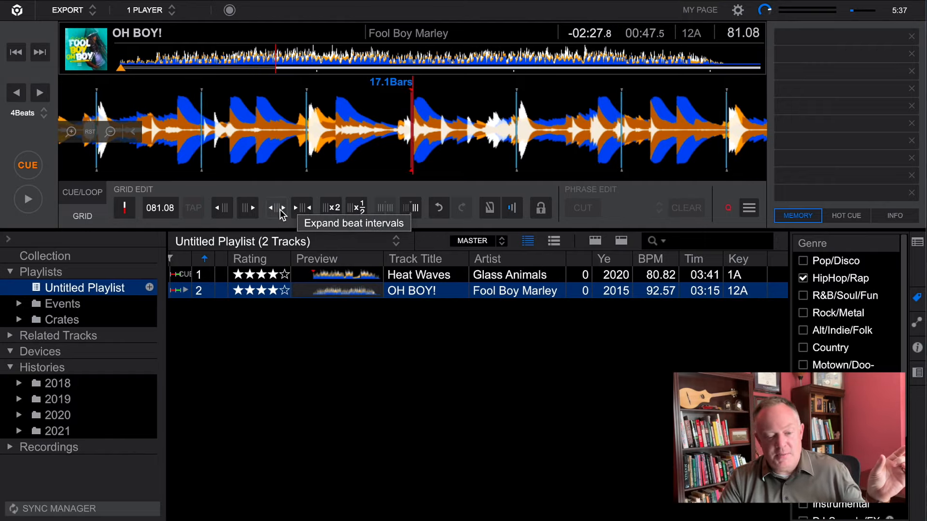
left_click(281, 208)
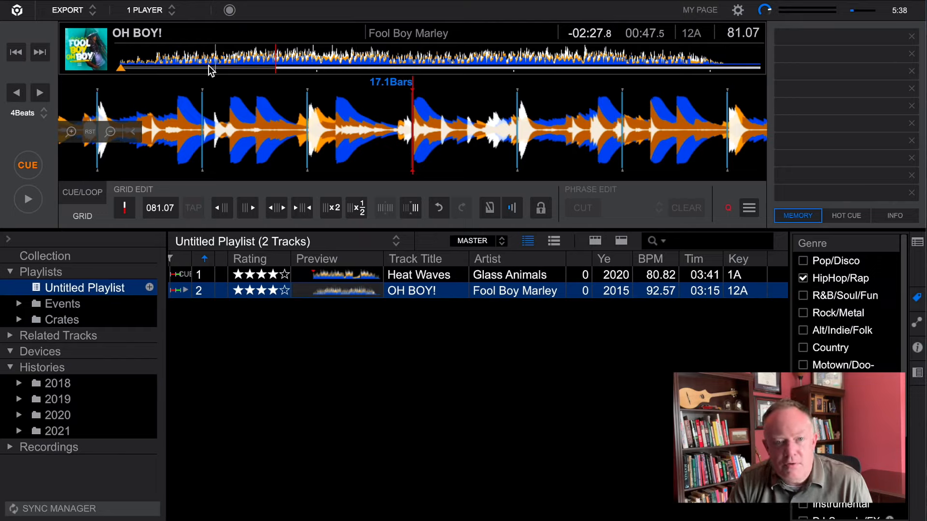
Play OH BOY! from its start and check the downbeat markers against the waveform up to about 14 seconds.
left_click(127, 64)
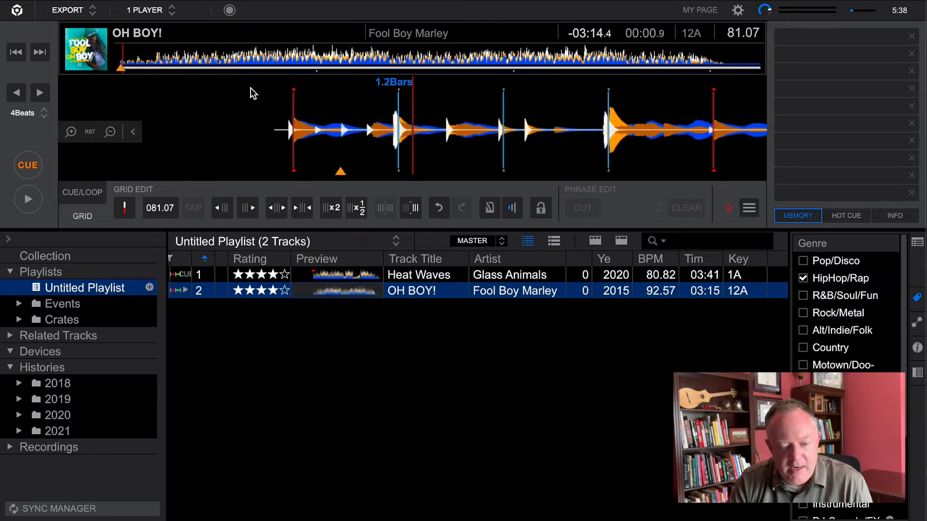
key("space")
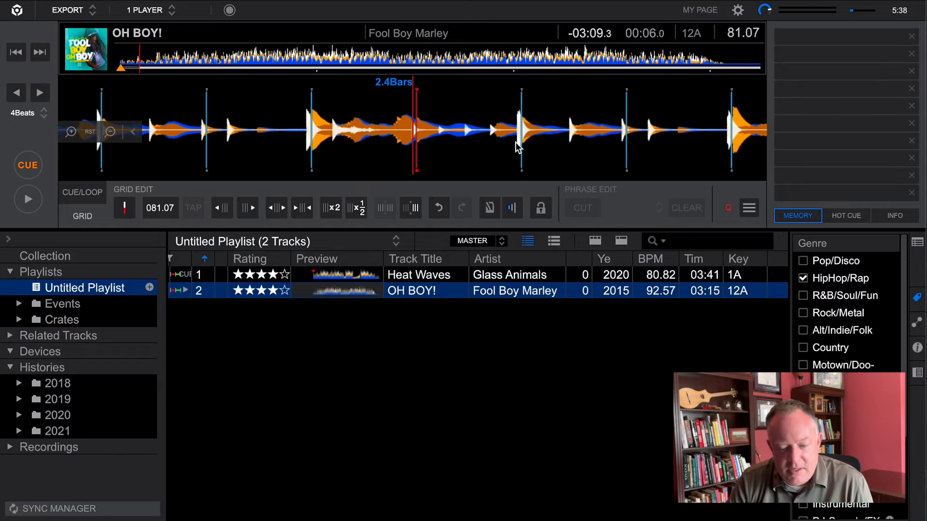
key("space")
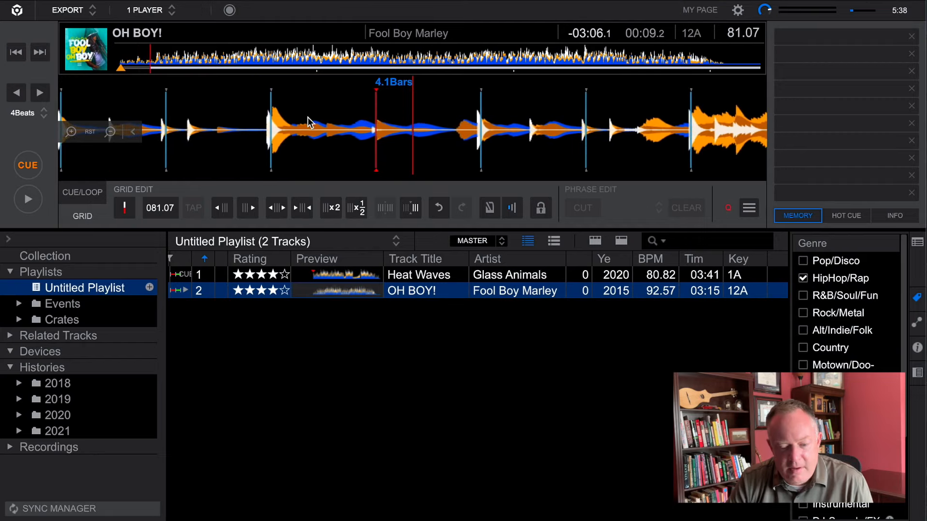
key("space")
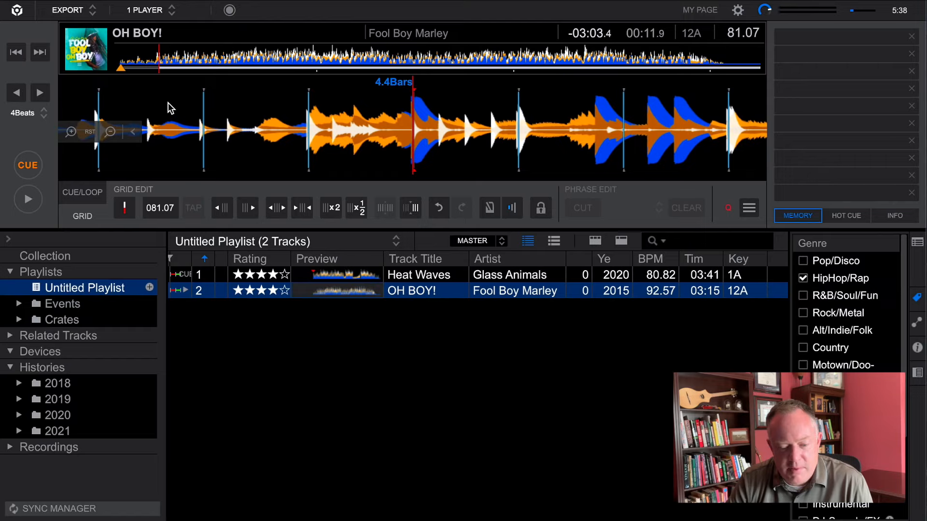
key("space")
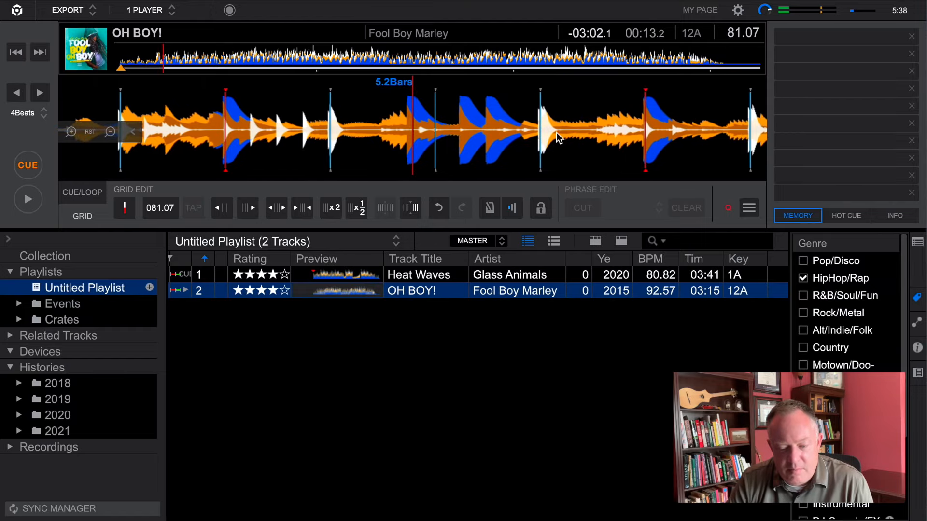
left_click_drag(731, 135, 577, 129)
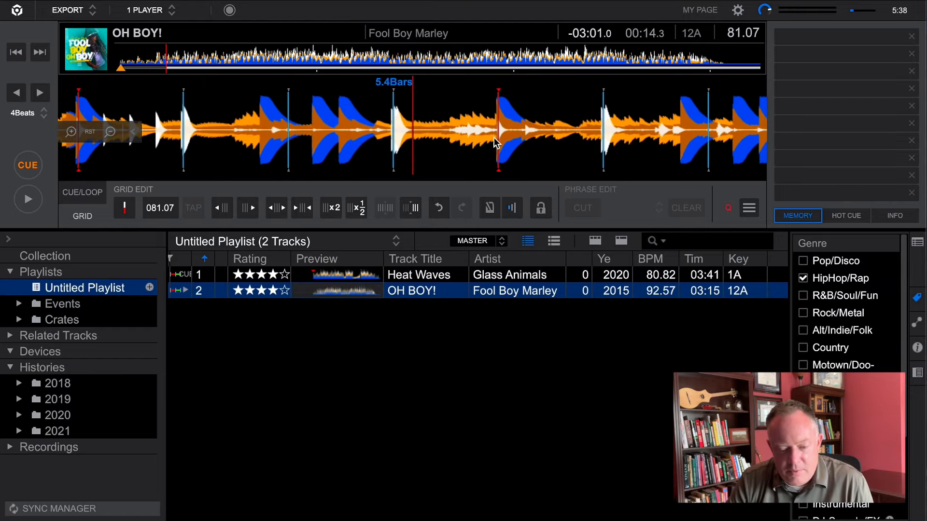
Check the downbeat markers of OH BOY! at about 59 seconds and between about 1:54 and 2:08.
left_click(315, 57)
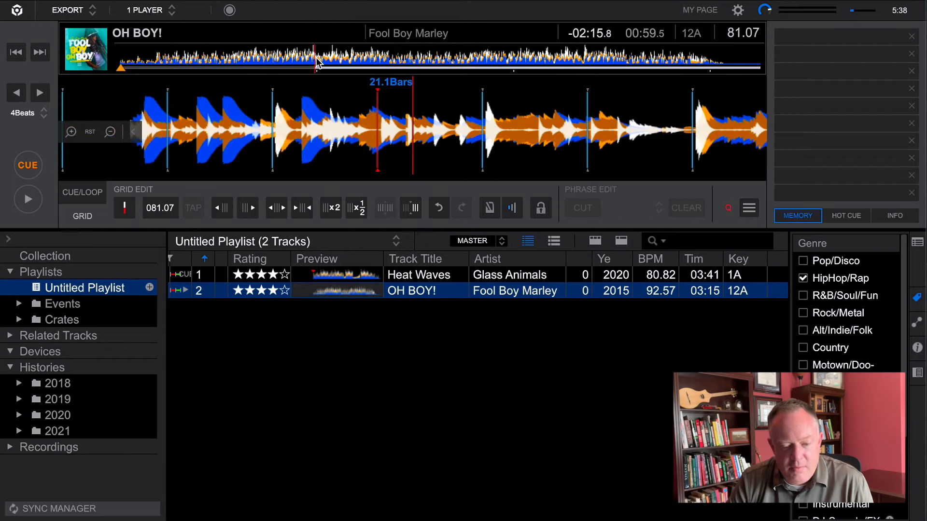
left_click(511, 58)
left_click(539, 60)
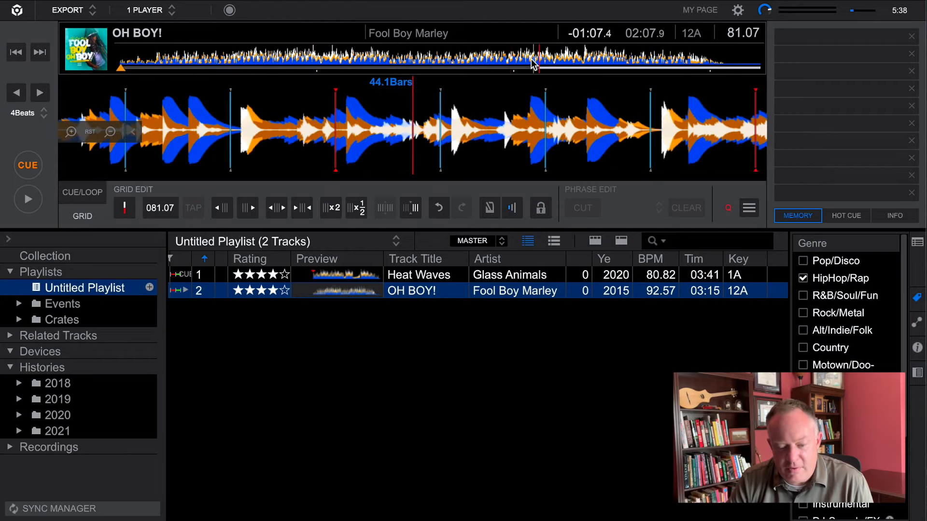
left_click(531, 63)
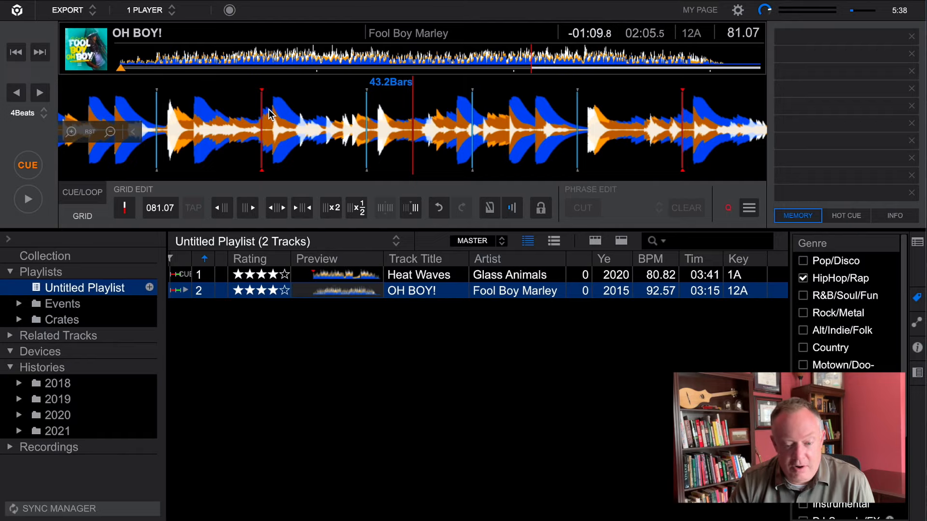
left_click(493, 61)
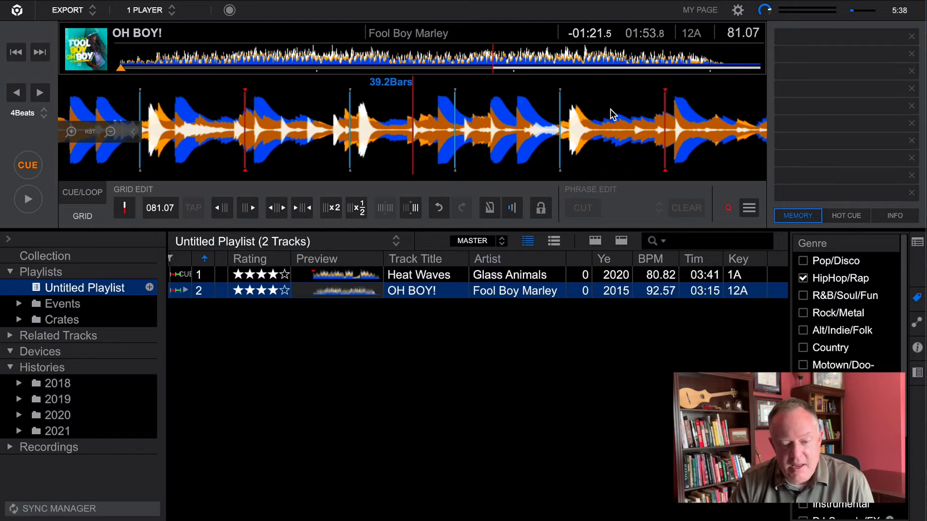
Compare the downbeat markers with the waveform late in OH BOY!, at about 2:27, 2:31, 2:41 and 2:52.
left_click(649, 63)
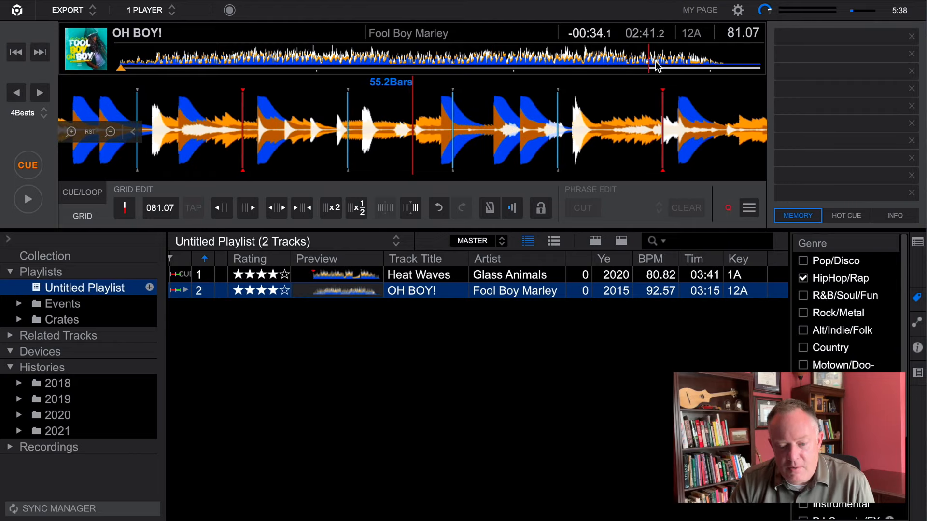
left_click(684, 62)
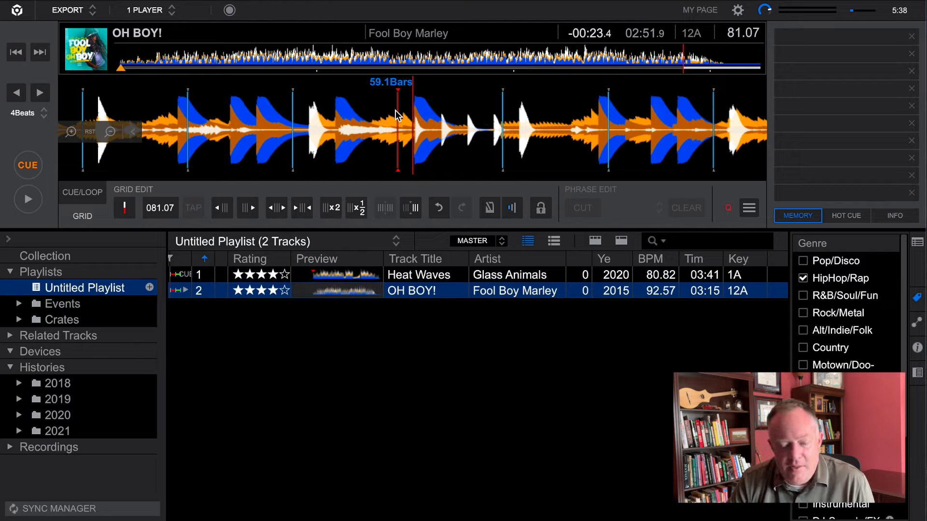
left_click_drag(433, 112, 455, 121)
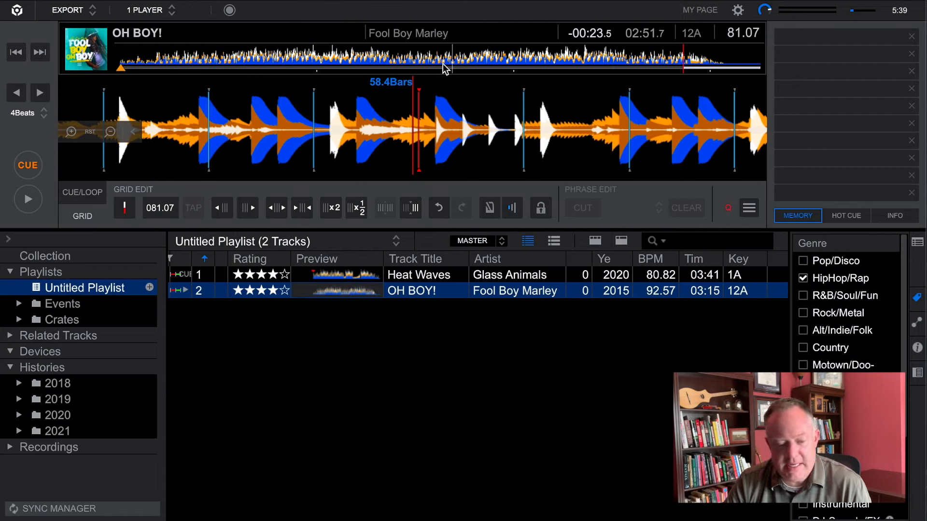
left_click(604, 58)
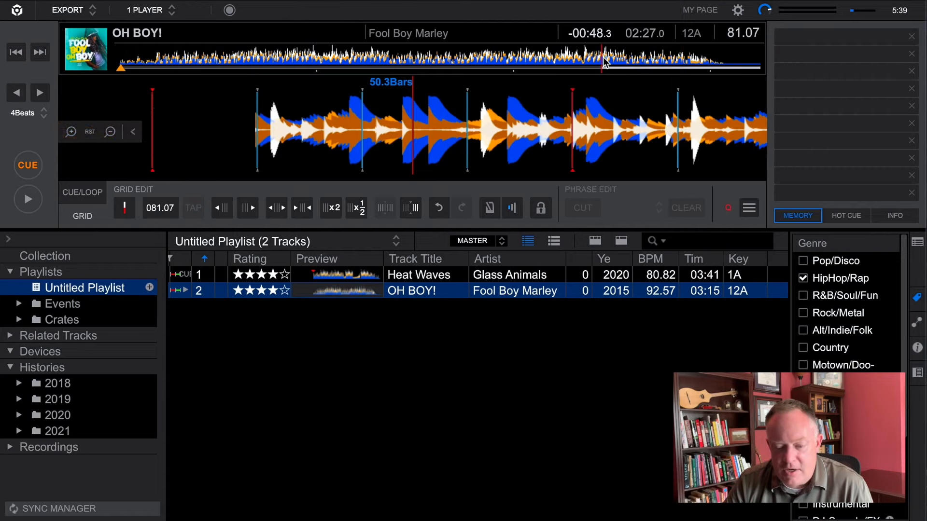
left_click(613, 61)
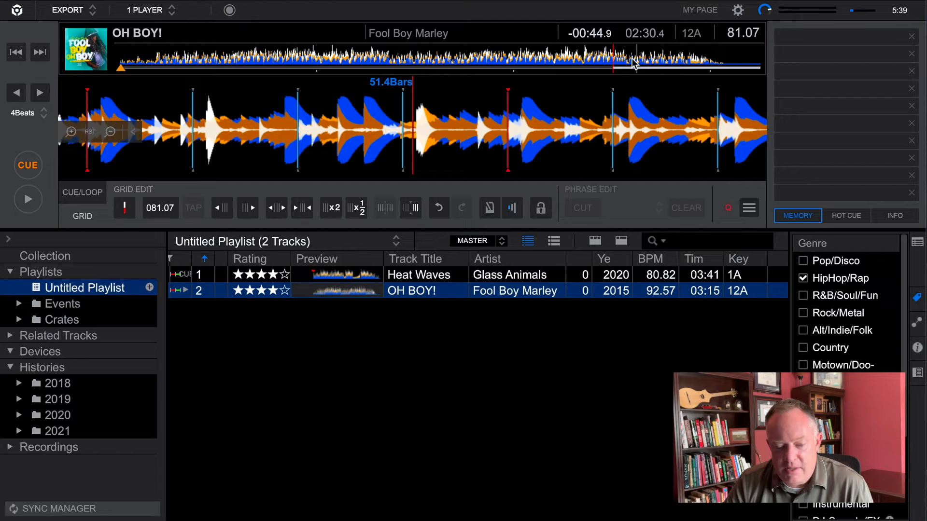
left_click_drag(538, 104, 458, 115)
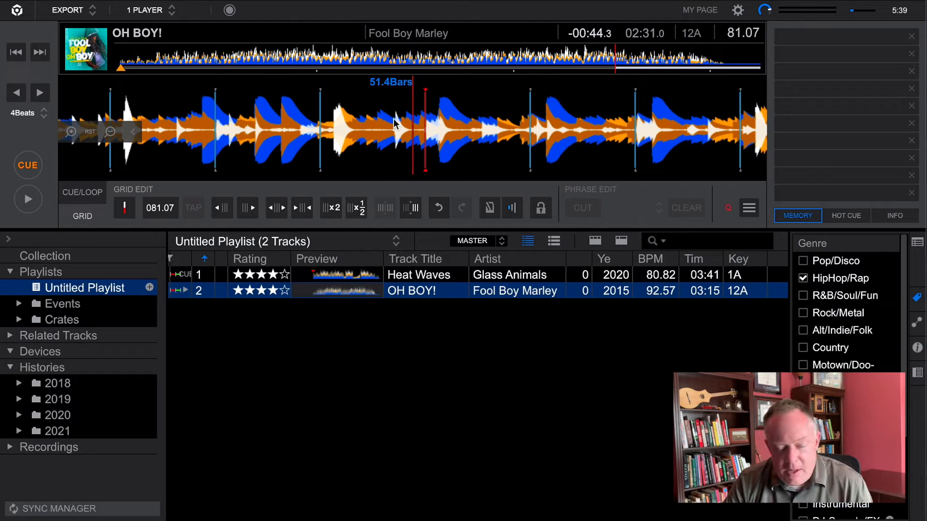
Play OH BOY! from about 2:22 to find the true downbeat of bar 50 and place the playhead there, at about 2:25.2.
left_click(587, 61)
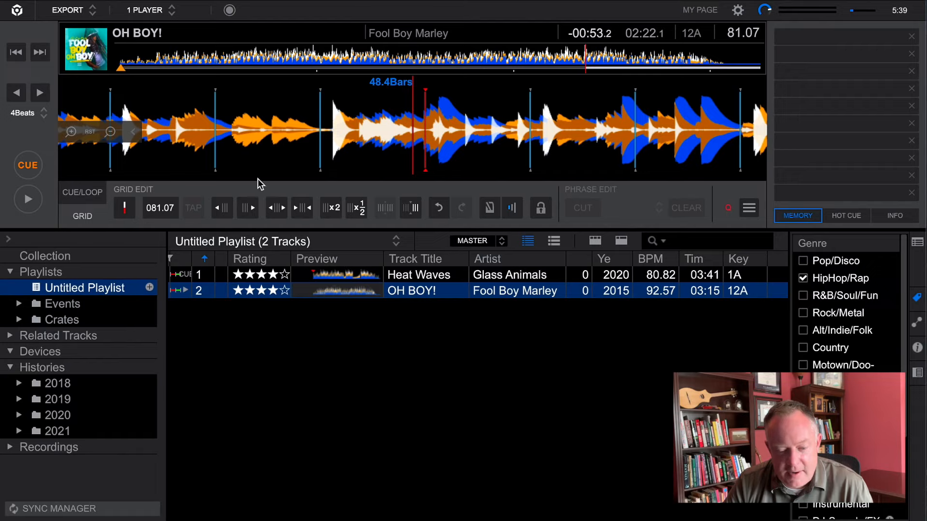
left_click(28, 200)
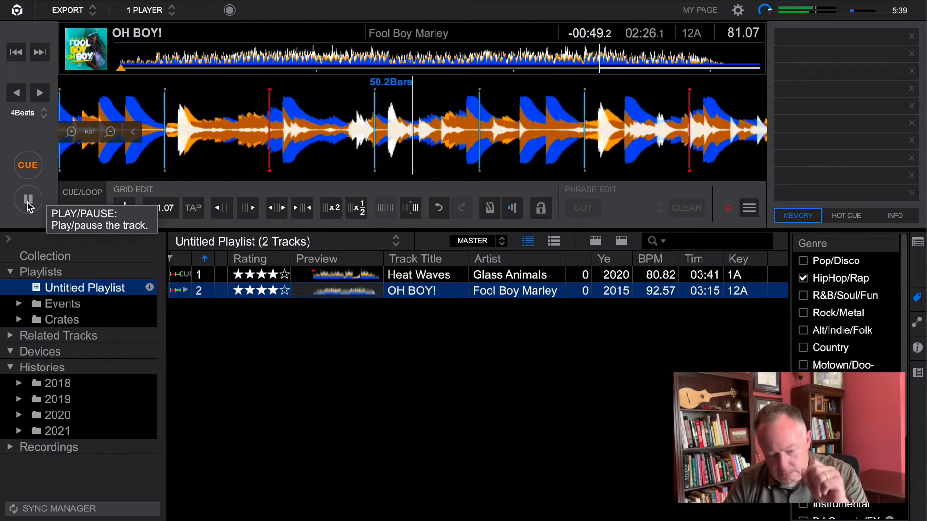
left_click(27, 202)
left_click_drag(289, 147, 707, 146)
left_click_drag(461, 139, 486, 138)
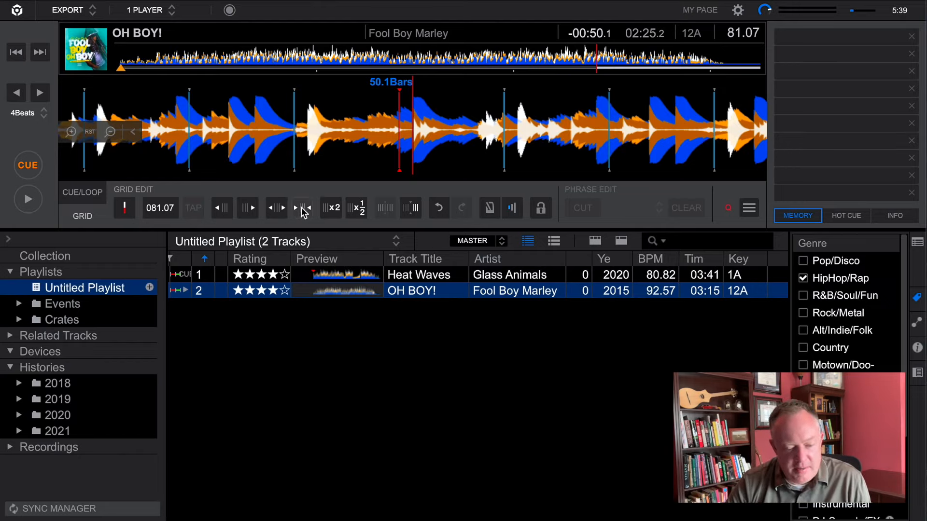
Lower the BPM of OH BOY! through 81.04 and 81.03 to 81.02, aligning the bar 50 marker with the playhead.
left_click(164, 210)
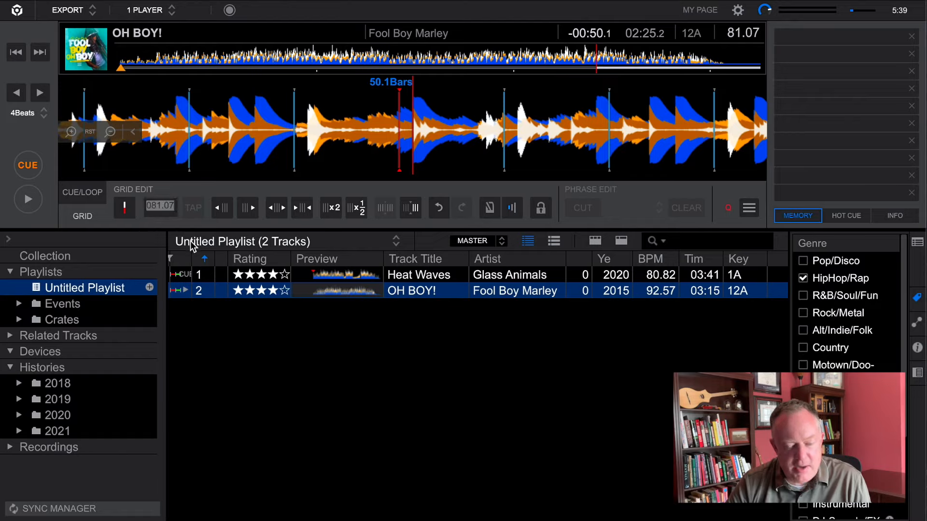
left_click(172, 209)
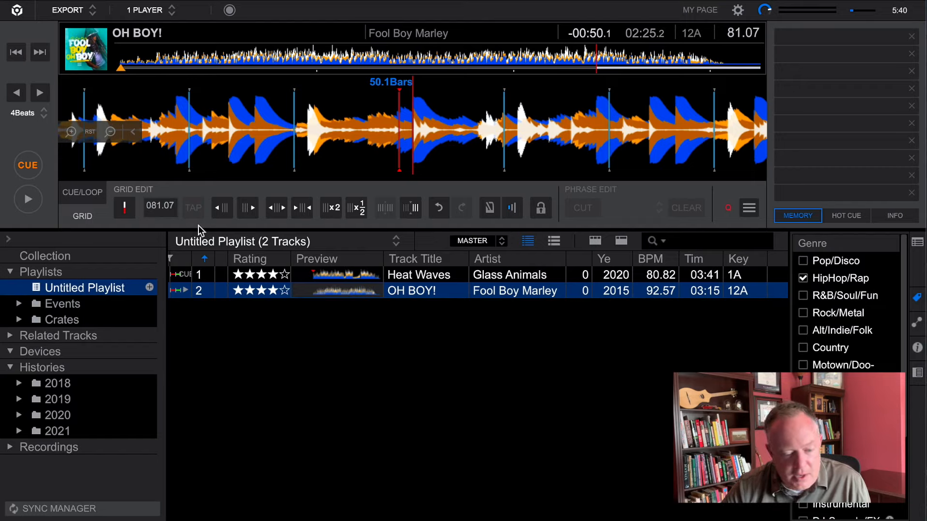
key("BackSpace")
type("4")
key("Return")
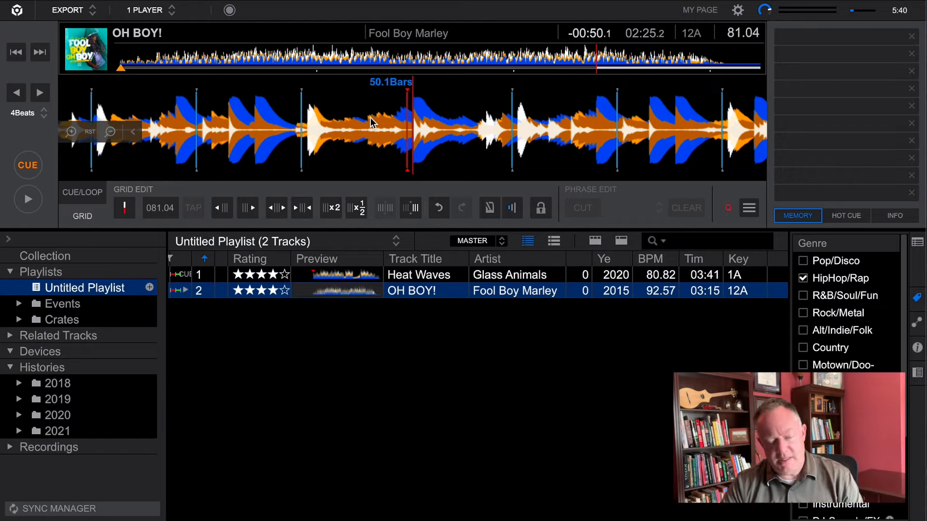
left_click(174, 211)
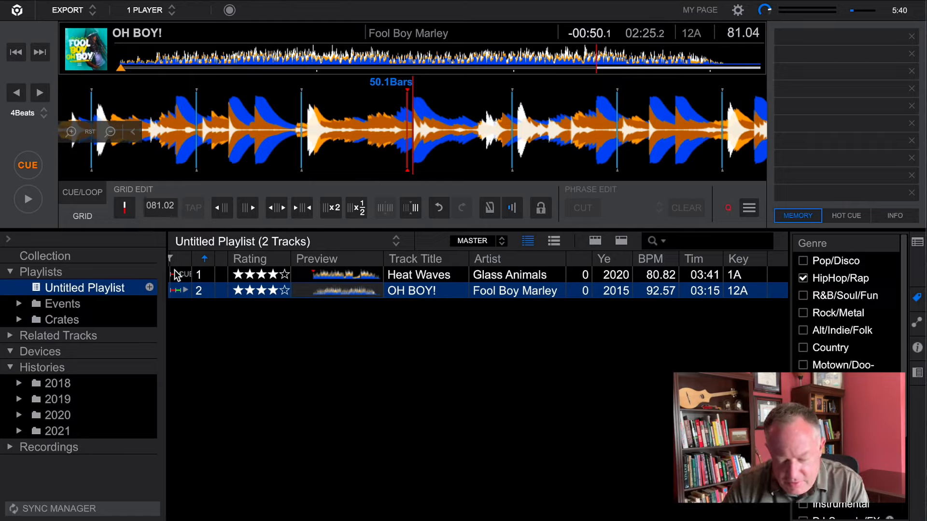
key("Return")
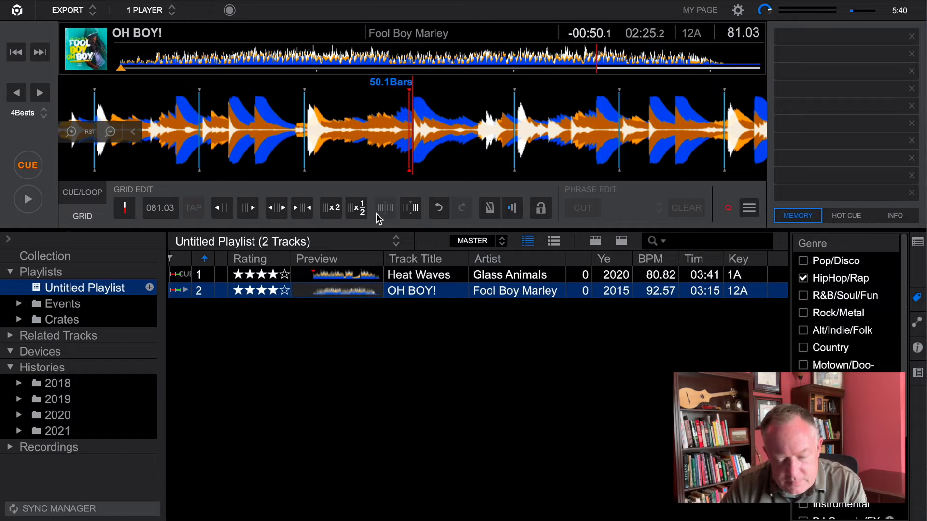
left_click(173, 207)
key("BackSpace")
type("2")
key("Return")
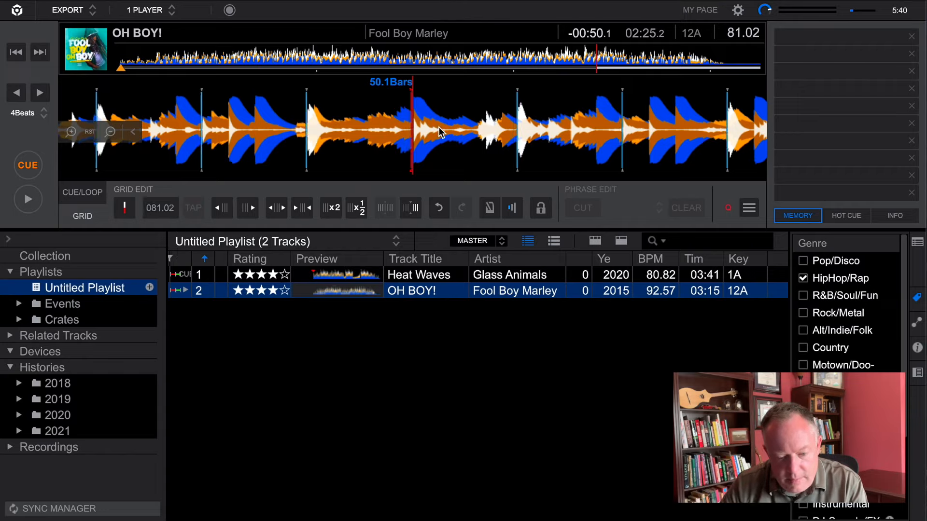
Check the downbeat markers of OH BOY! against the waveform at about 2:26, 2:56 and 1:21.
left_click_drag(445, 128, 248, 123)
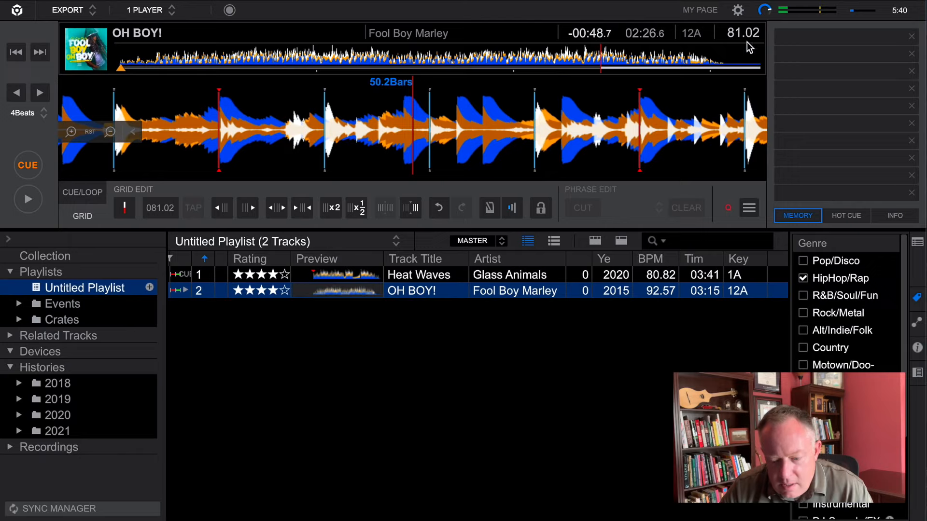
left_click(687, 59)
left_click_drag(554, 155, 4, 146)
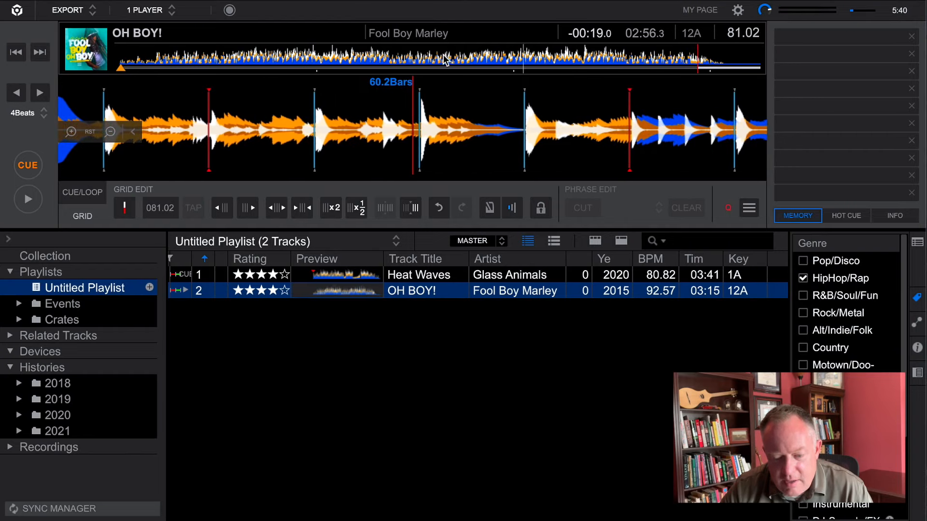
left_click(384, 57)
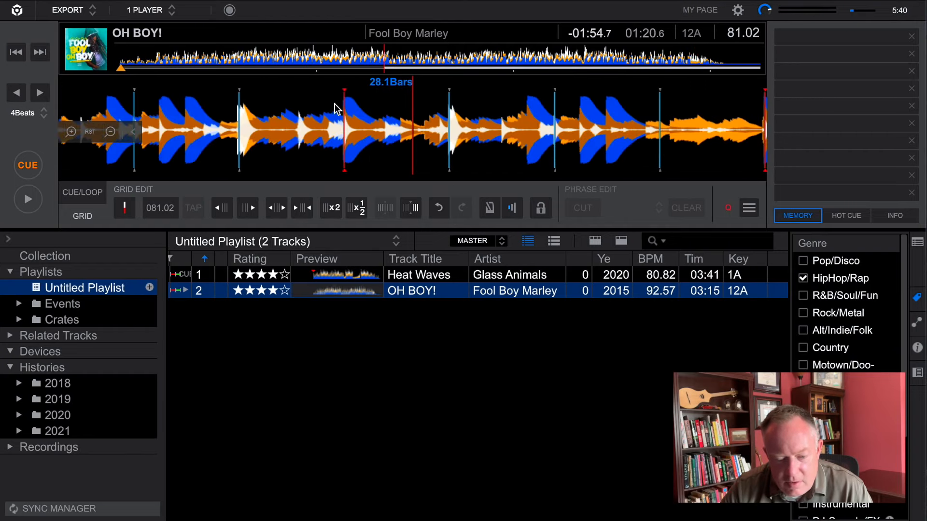
left_click_drag(431, 140, 310, 138)
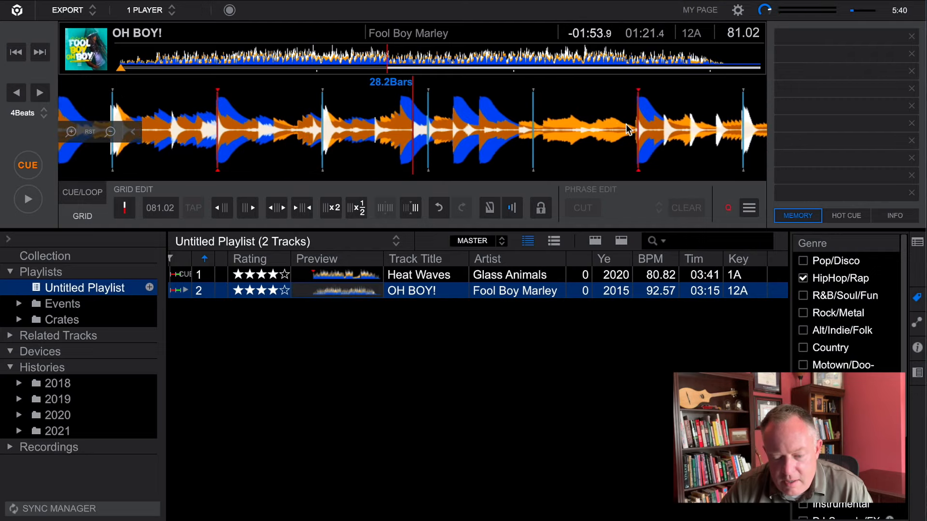
Check the downbeat markers of OH BOY! against the waveform at about 0:53, in the intro and at about 0:50.
left_click(295, 62)
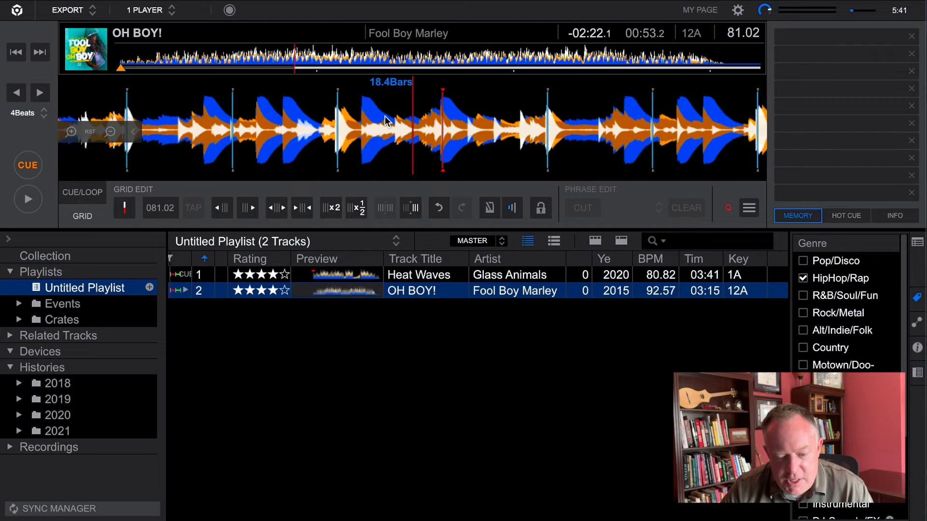
left_click_drag(459, 126, 463, 126)
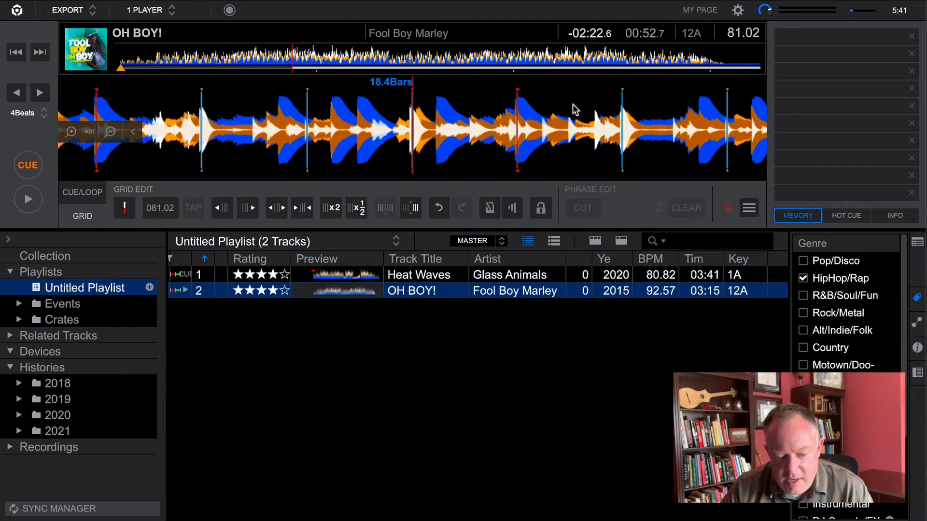
left_click(141, 59)
left_click(121, 60)
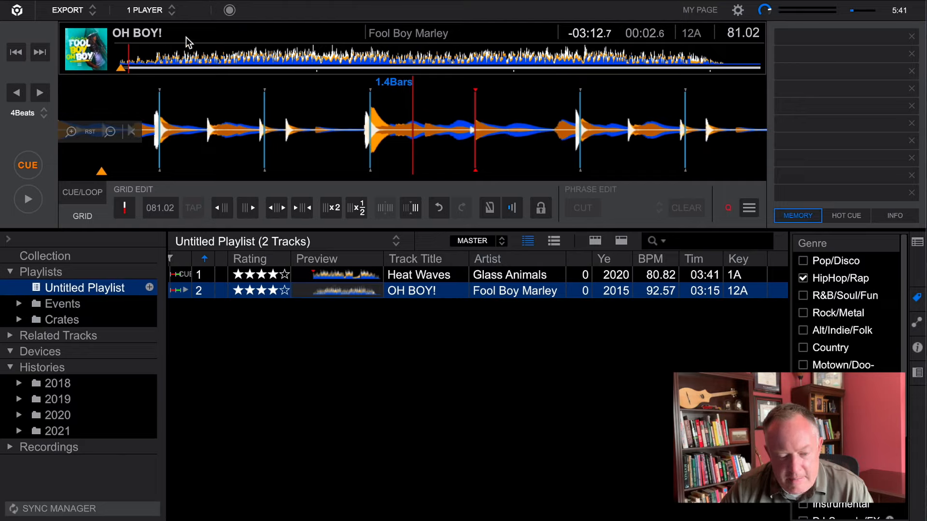
left_click(157, 60)
left_click_drag(544, 113, 433, 125)
left_click(286, 59)
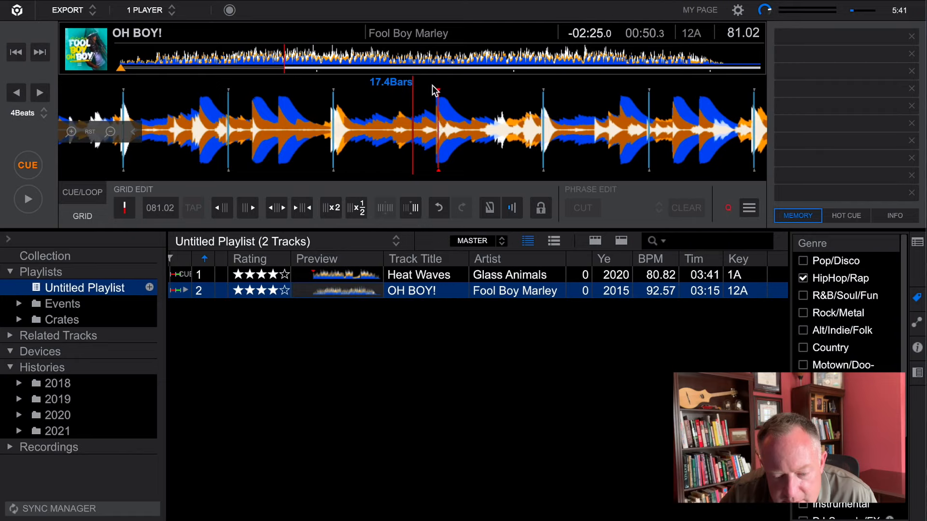
Compare the downbeat markers of OH BOY! with the waveform at about 1:37, 2:29, 2:47 and 2:54.
left_click(439, 57)
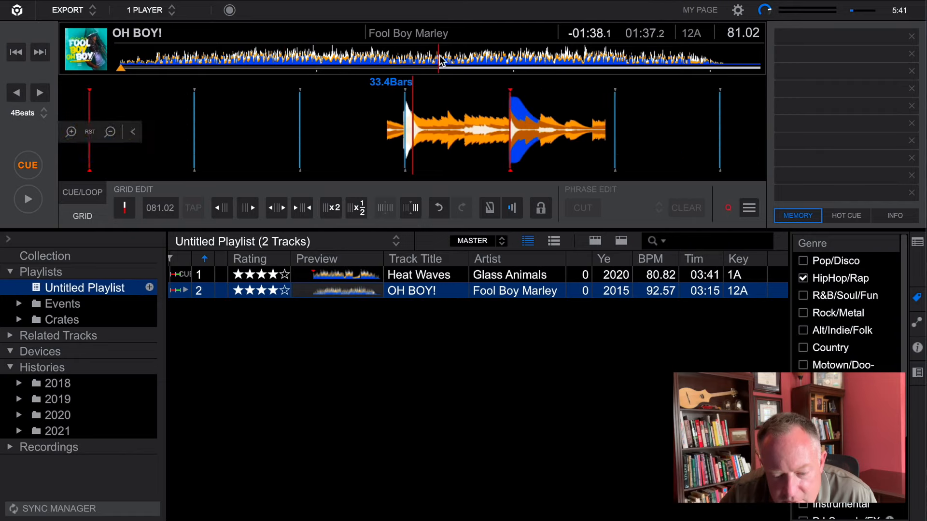
left_click(543, 57)
left_click(609, 57)
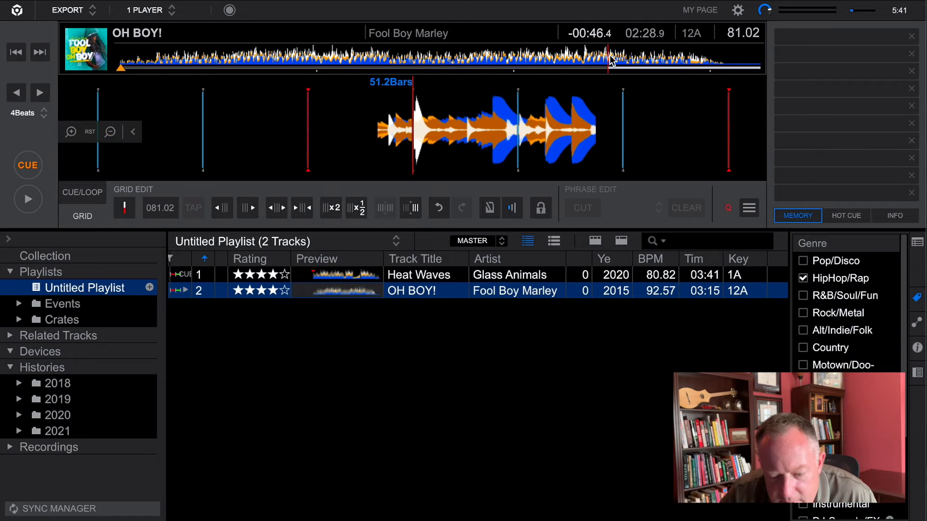
left_click(670, 58)
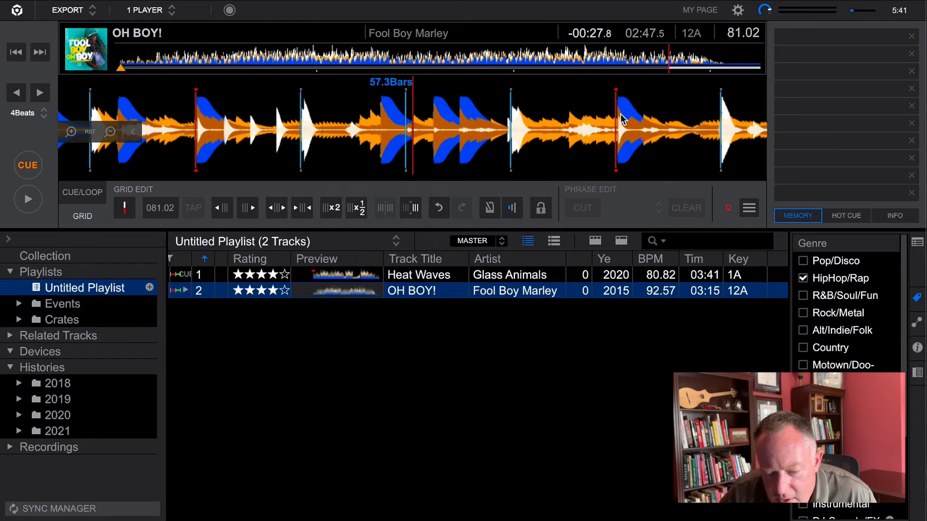
left_click(691, 62)
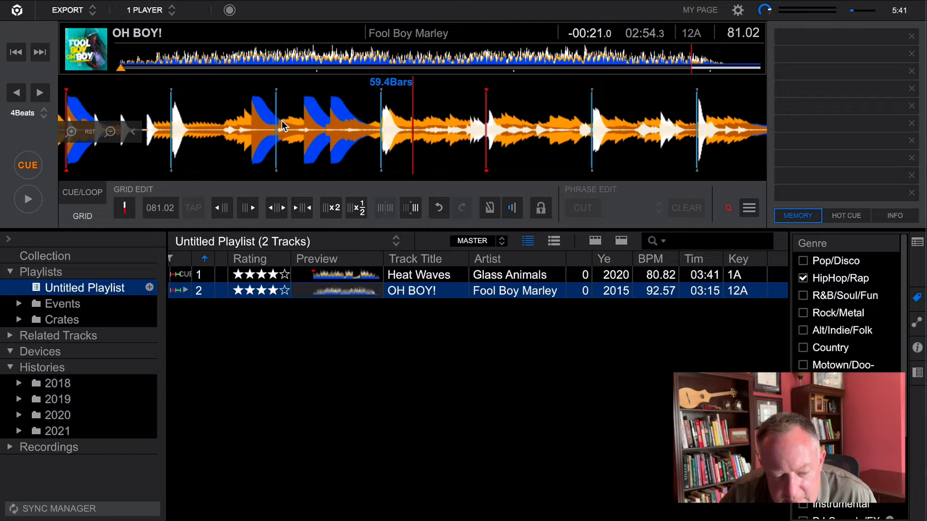
Set the cue point of OH BOY! near bar 59.4, at about 2:54, and place the playhead at about 2:52.7.
key("c")
left_click_drag(108, 103, 260, 107)
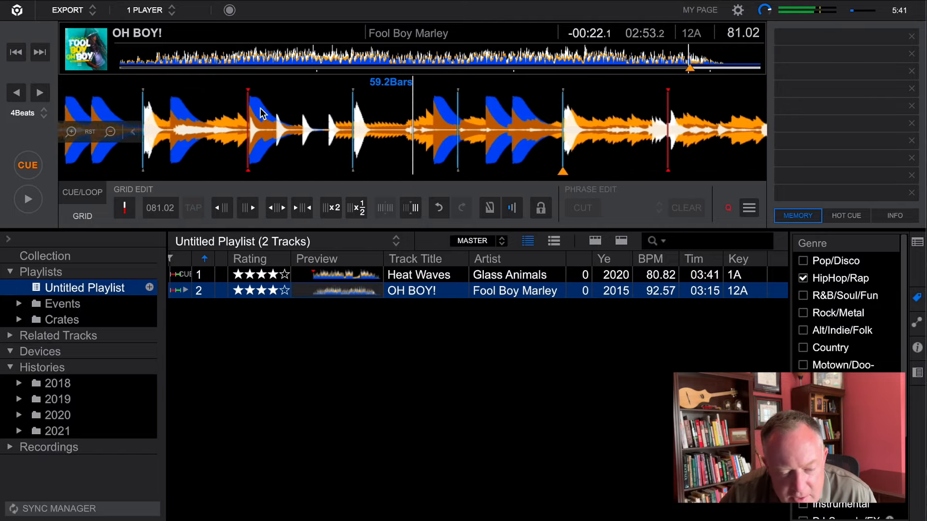
left_click(686, 67)
Set the BPM of OH BOY! to 81.01.
left_click(171, 208)
key("BackSpace")
type("1")
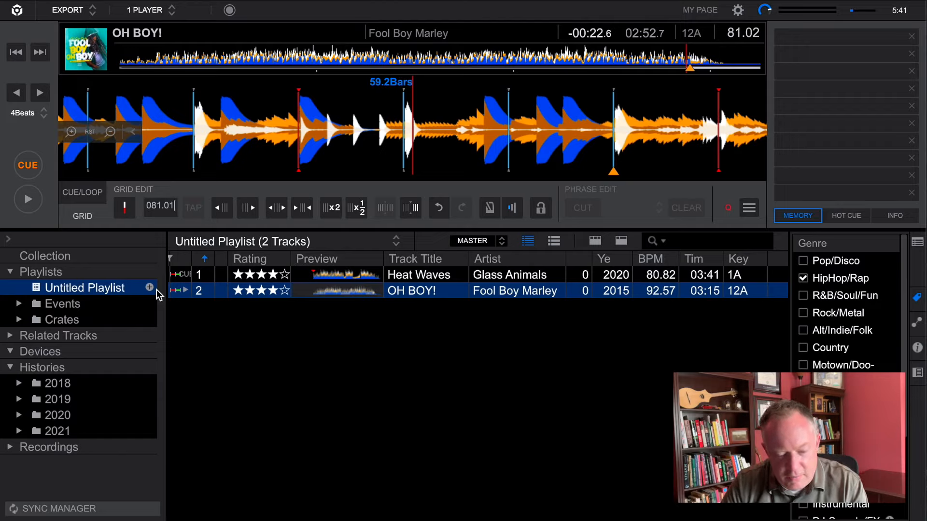
key("Return")
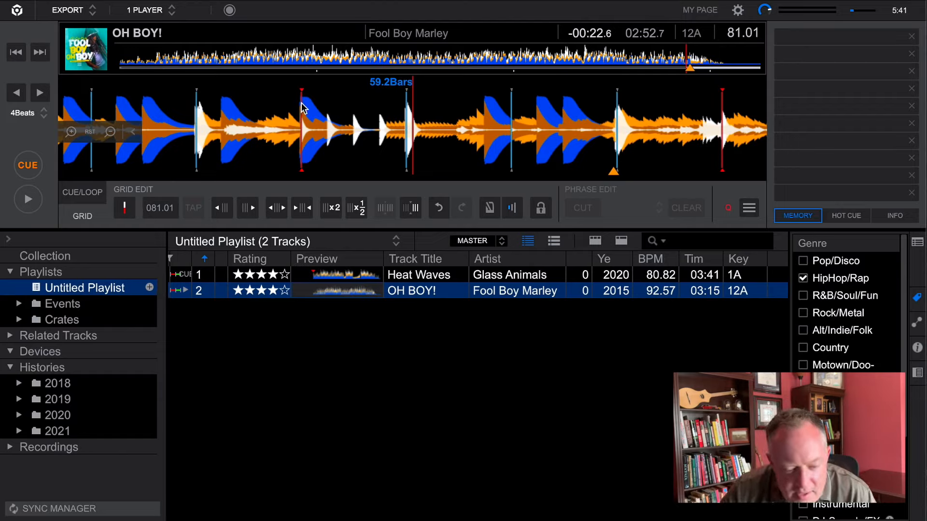
Check how the 81.01 grid fits the waveform of OH BOY! from about 2:58 back through 1:54 and 0:45 to 0:20.
left_click(706, 60)
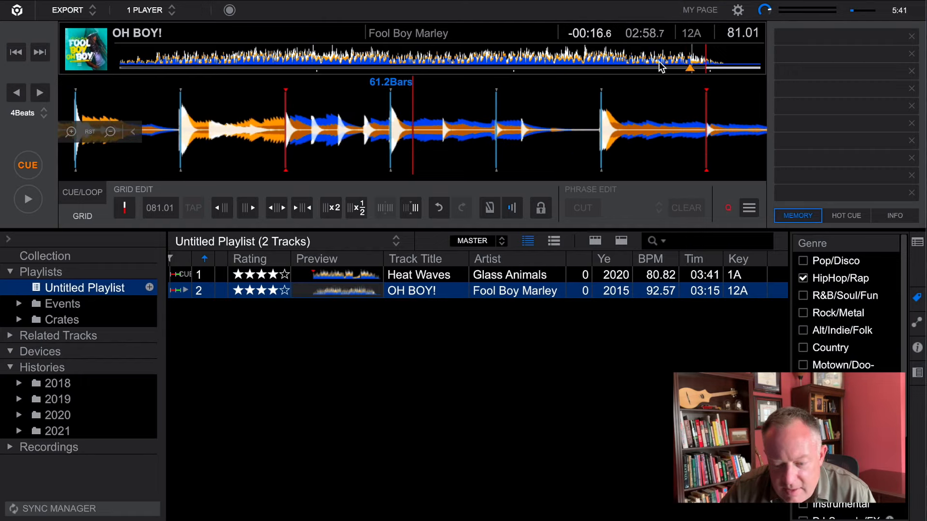
left_click(646, 61)
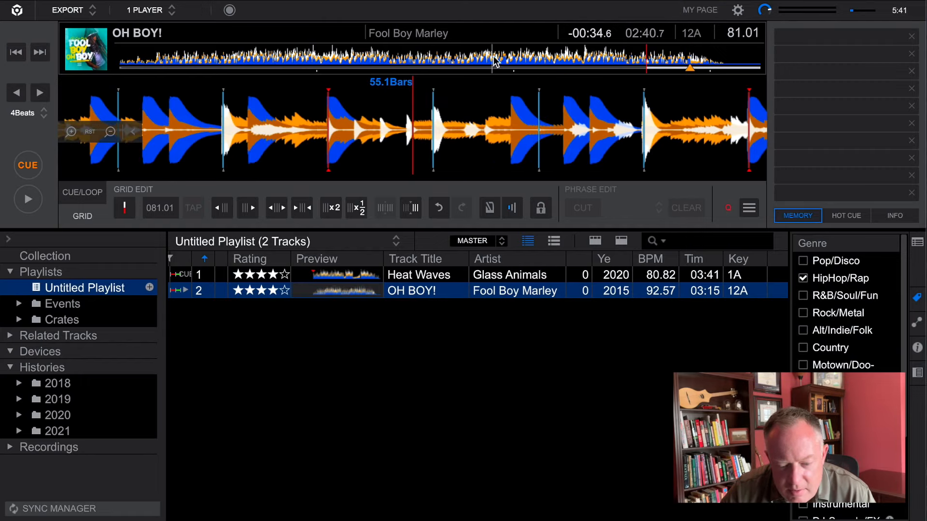
left_click(494, 60)
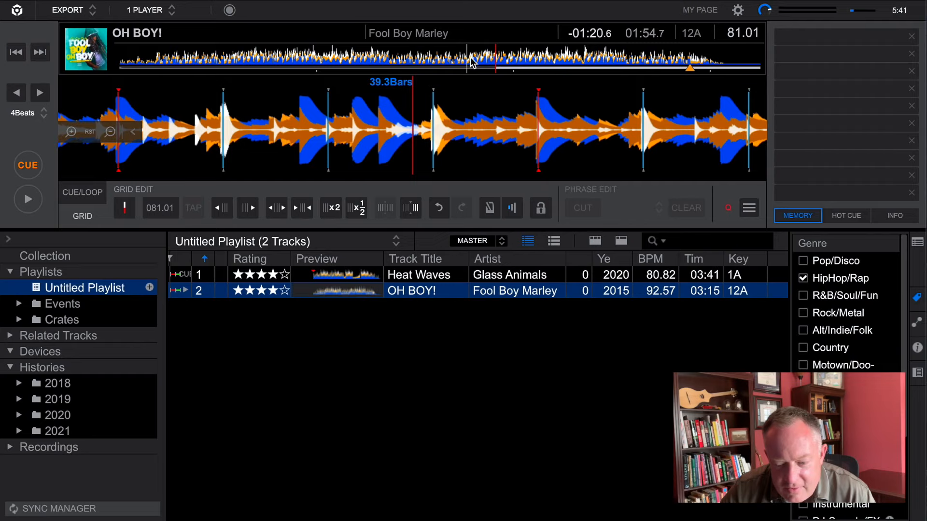
left_click(355, 59)
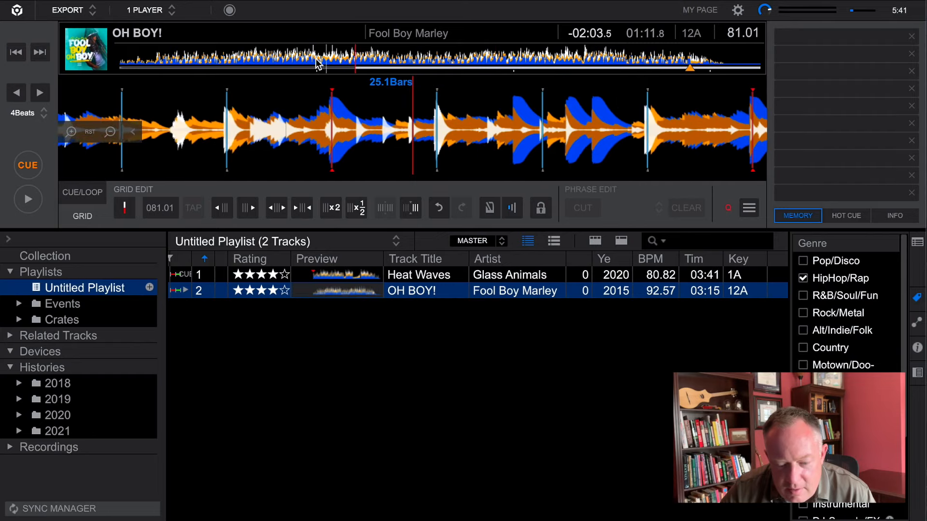
left_click(270, 66)
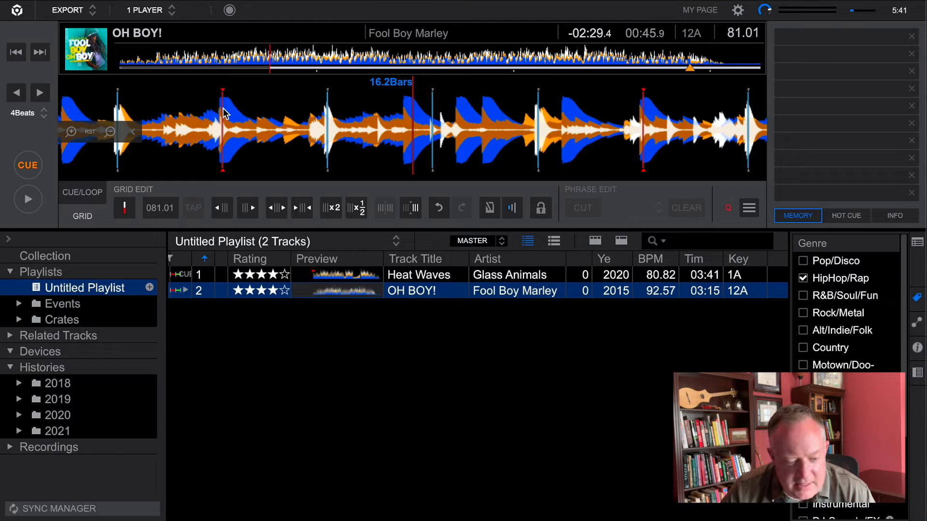
left_click(224, 66)
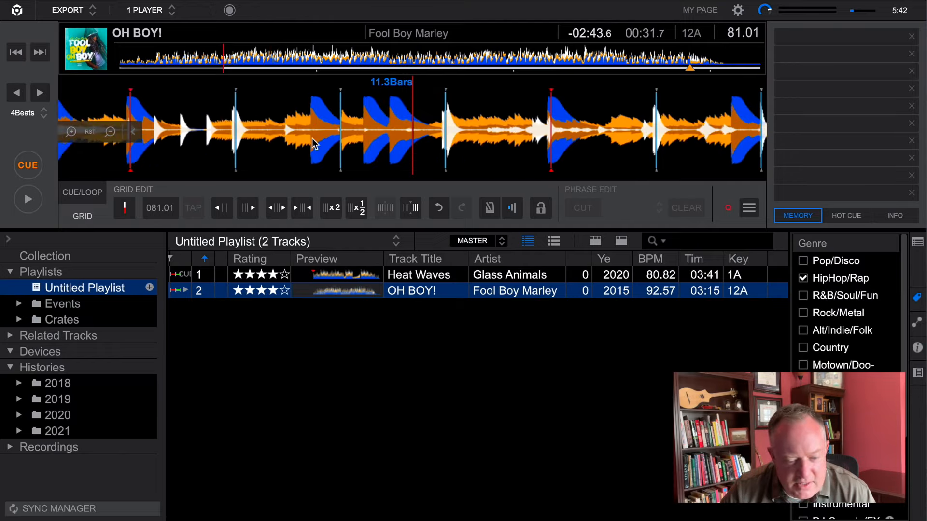
left_click(185, 67)
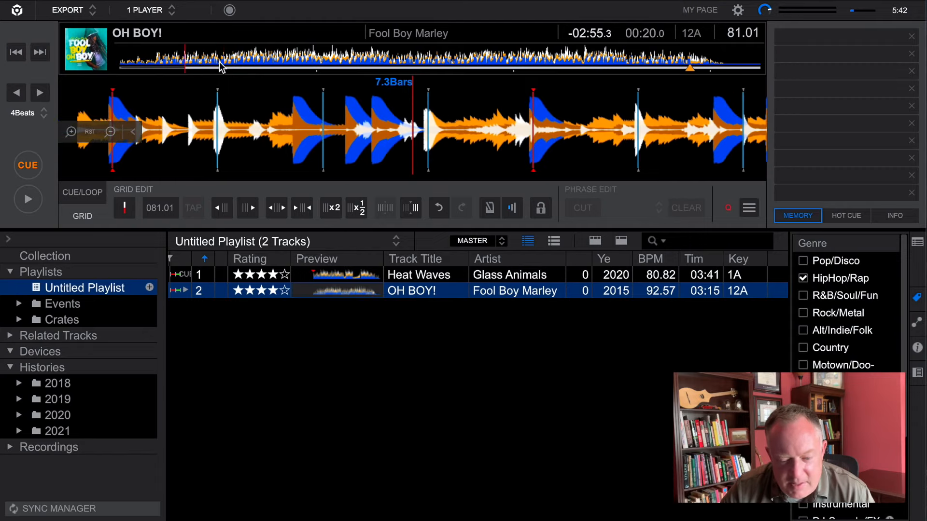
Set the BPM of OH BOY! back to 81.02.
left_click(170, 208)
left_click(175, 209)
key("BackSpace")
type("2")
key("Return")
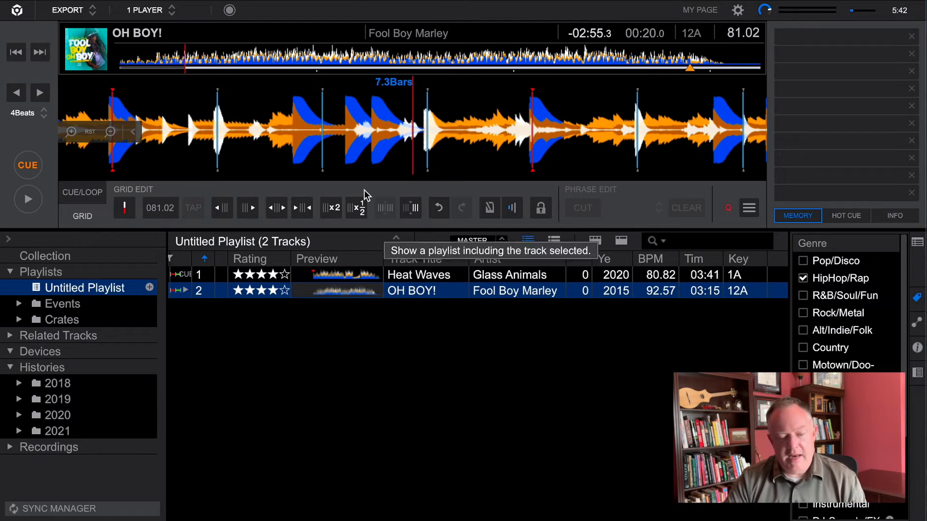
Check the downbeat markers at the very start of OH BOY! and at about 0:10.
left_click(147, 56)
left_click(120, 60)
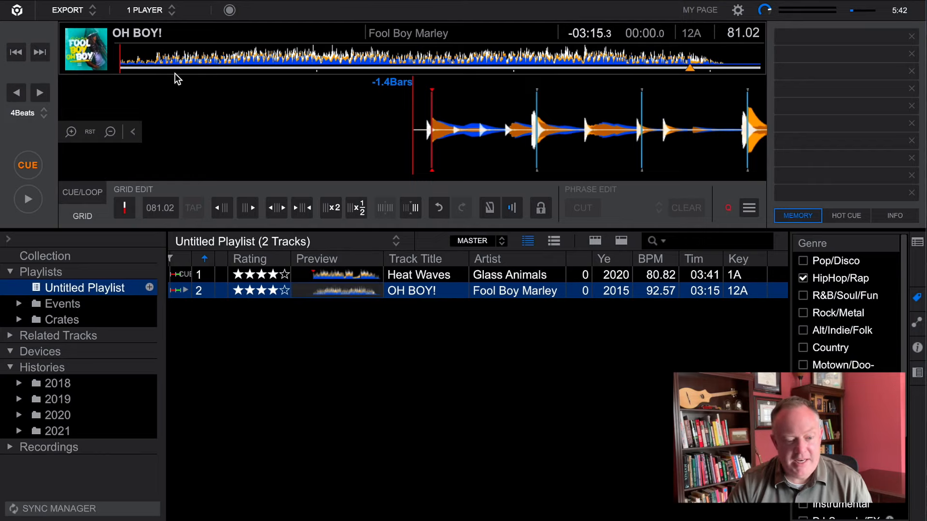
left_click(155, 62)
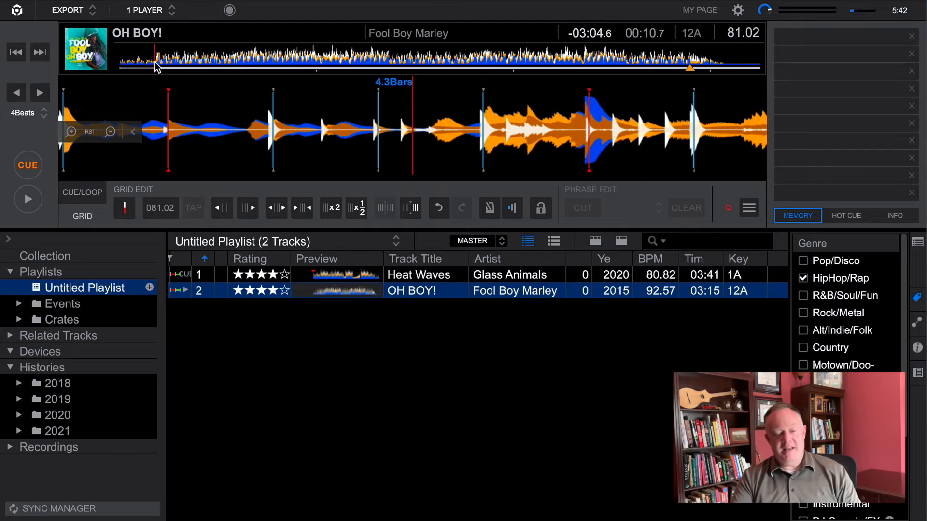